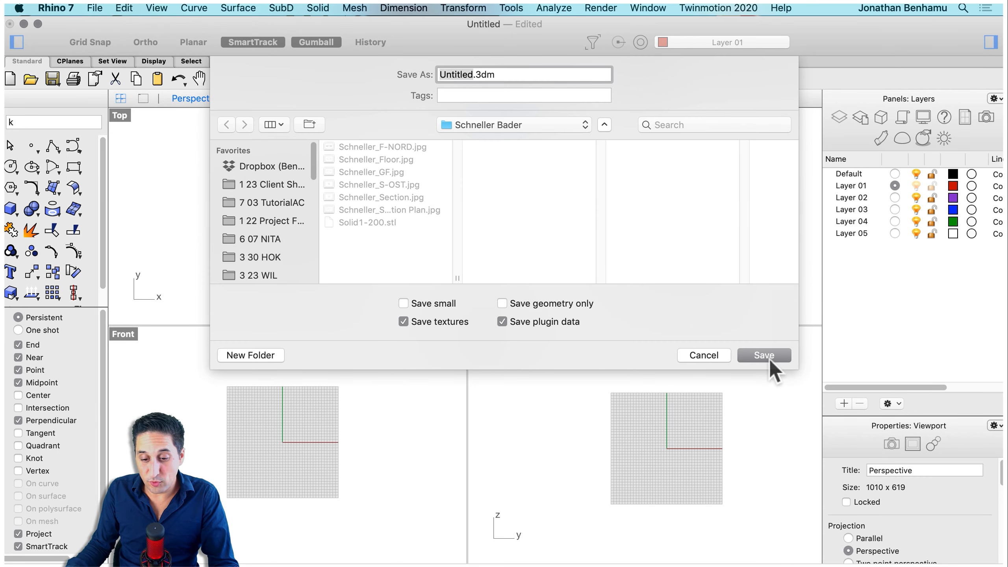
Save the new model file as Untitled.3dm
{"action": "left_click", "coordinate": [764, 355]}
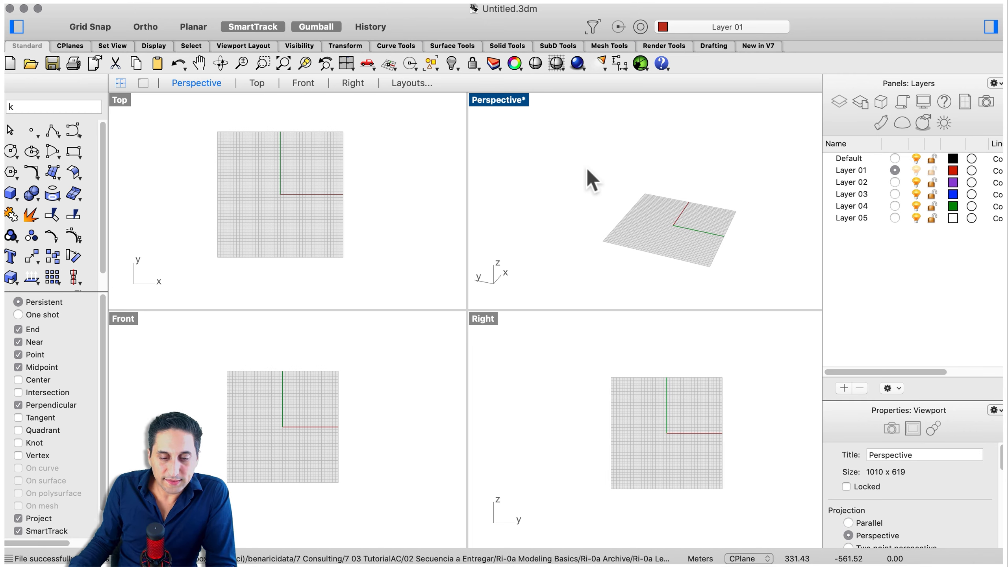
{"action": "key", "text": "Escape"}
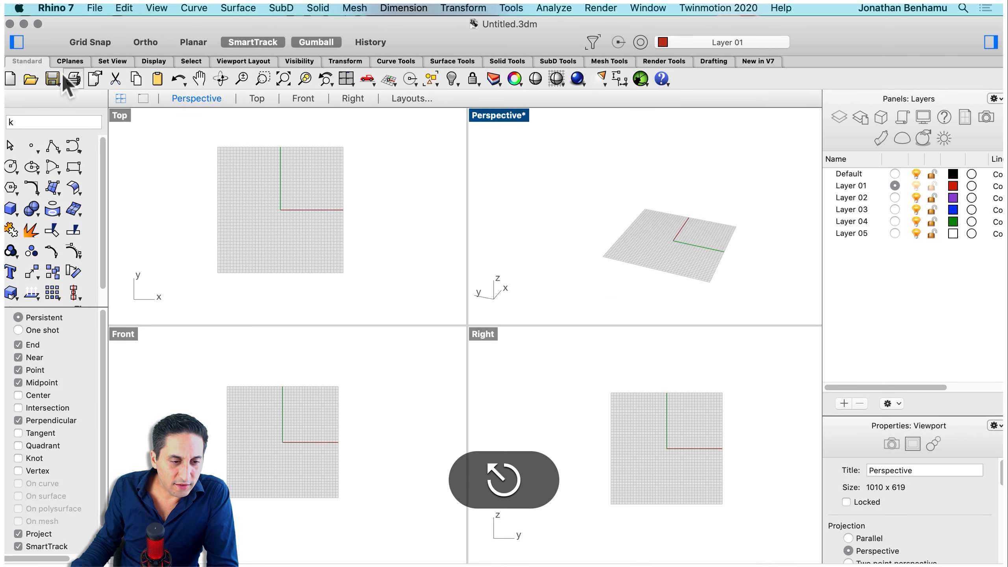
Review the document's model units and absolute tolerance in the document settings units page
{"action": "left_click", "coordinate": [95, 8]}
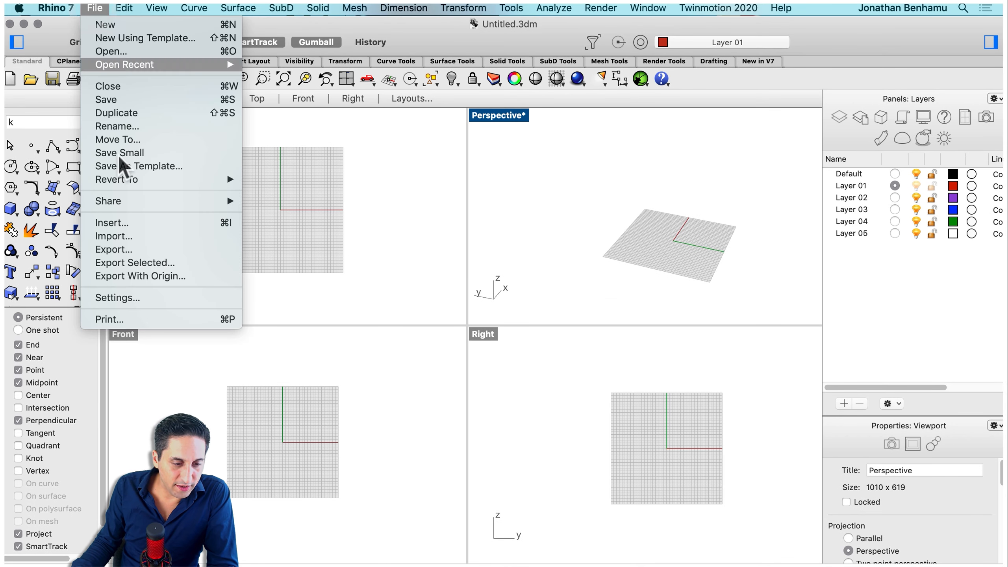
{"action": "left_click", "coordinate": [153, 299]}
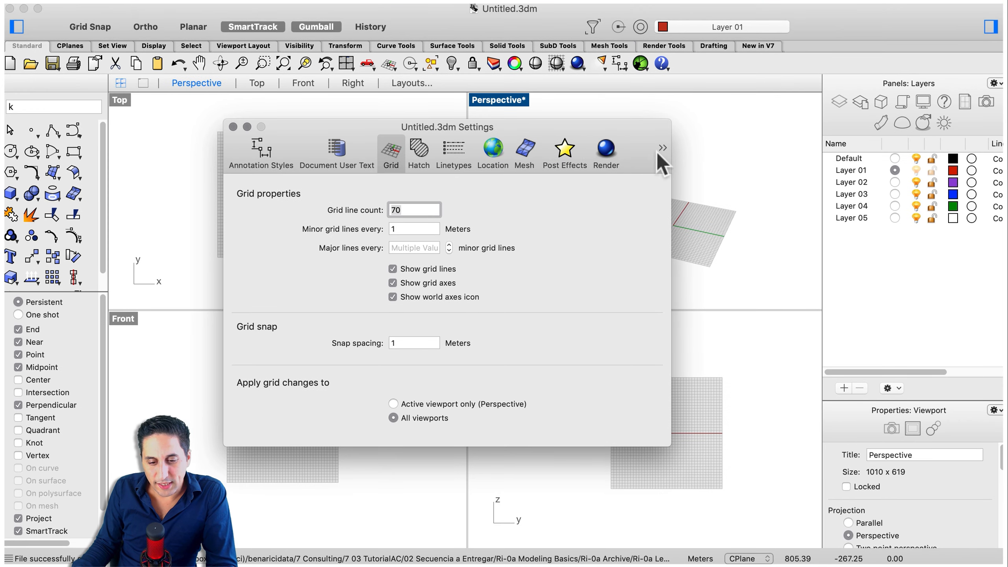
{"action": "left_click", "coordinate": [661, 149]}
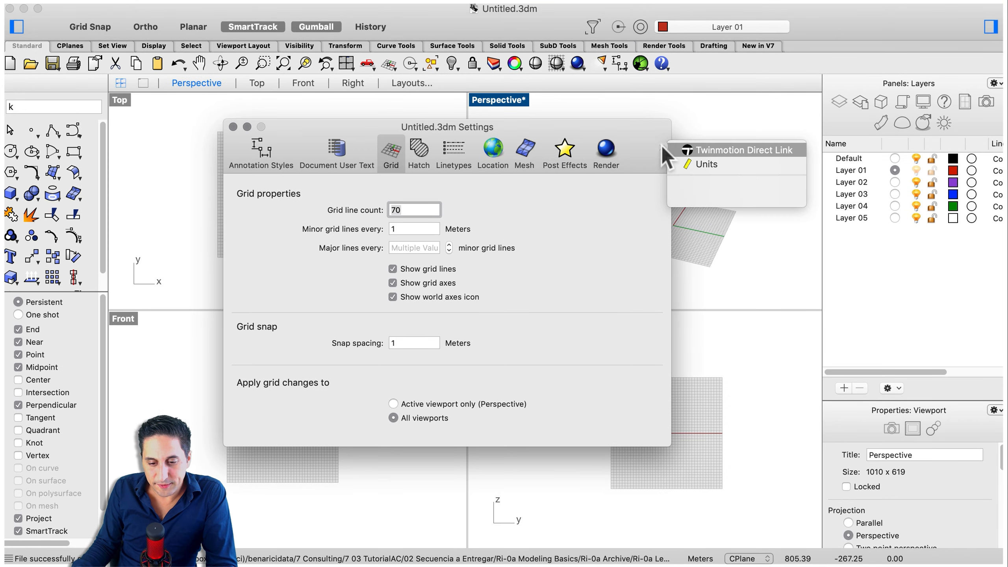
{"action": "left_click", "coordinate": [748, 163]}
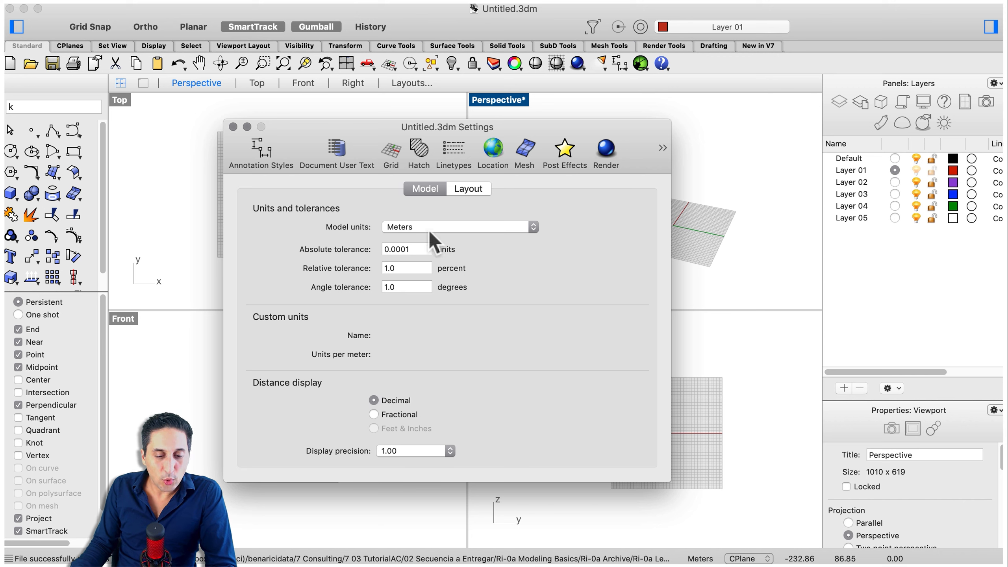
{"action": "left_click", "coordinate": [446, 227]}
{"action": "left_click", "coordinate": [446, 228]}
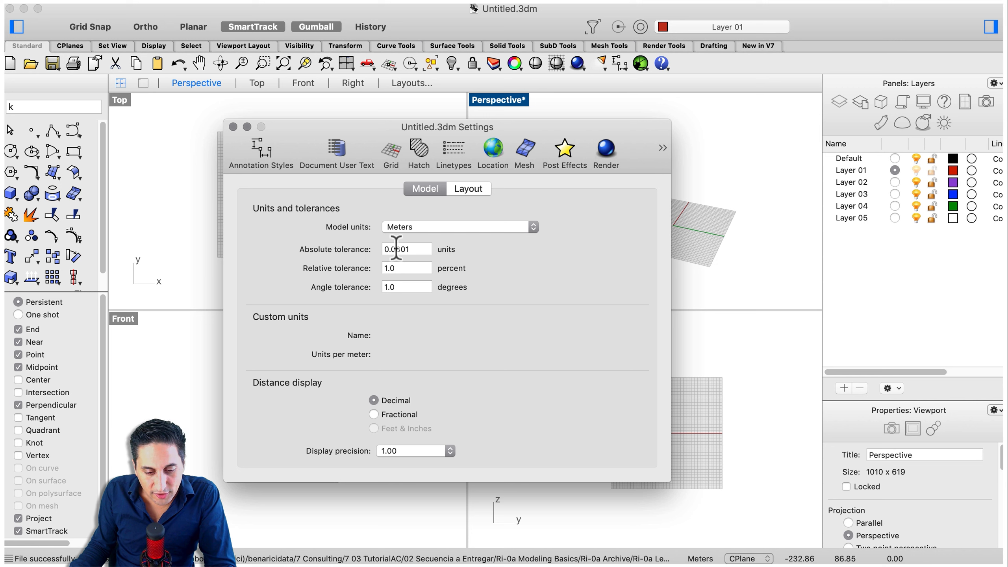
{"action": "left_click", "coordinate": [395, 251]}
{"action": "left_click", "coordinate": [400, 249]}
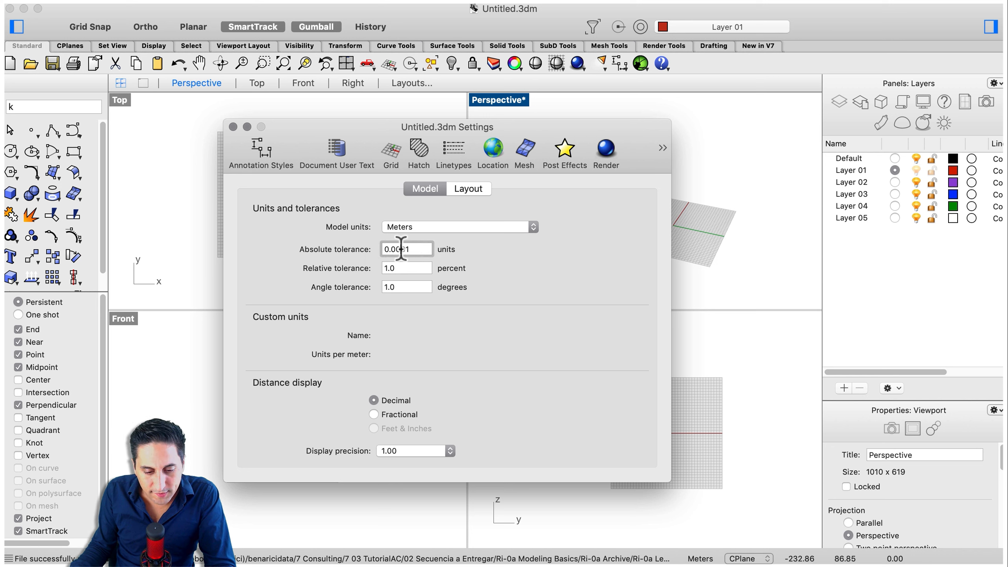
{"action": "left_click", "coordinate": [405, 249]}
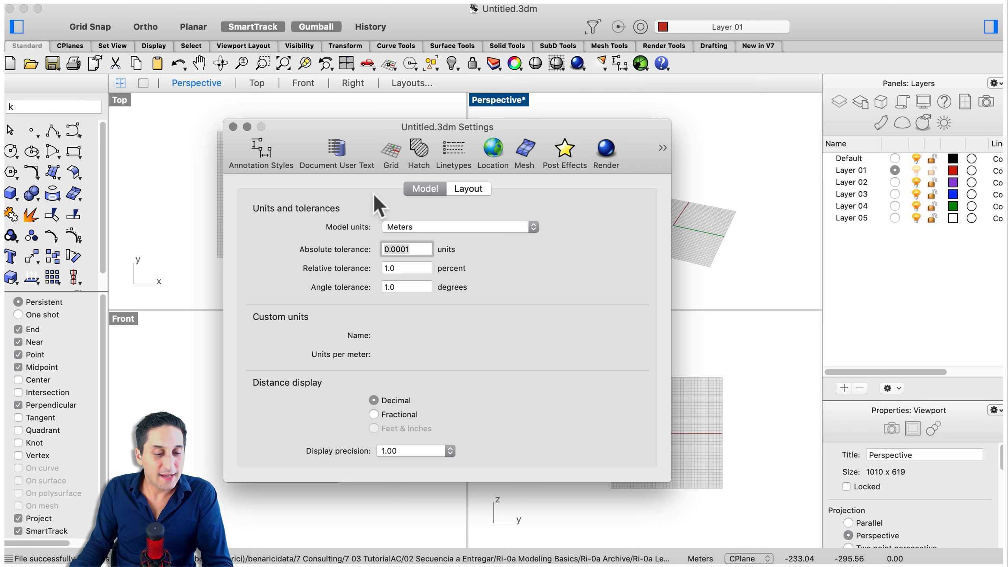
{"action": "left_click", "coordinate": [233, 126]}
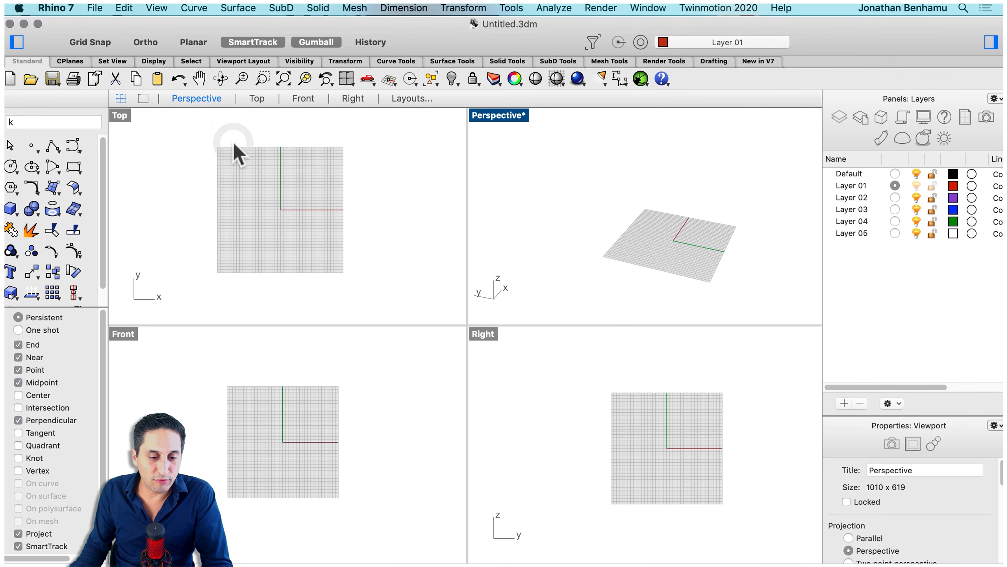
Set the middle mouse button to manipulate the view with Pan in the mouse preferences
{"action": "left_click", "coordinate": [55, 8]}
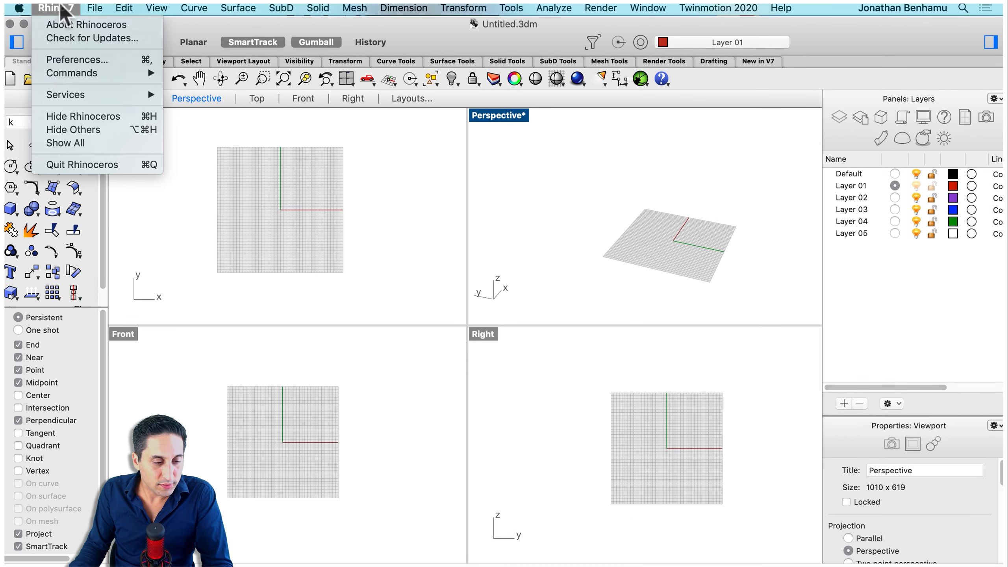
{"action": "left_click", "coordinate": [121, 59]}
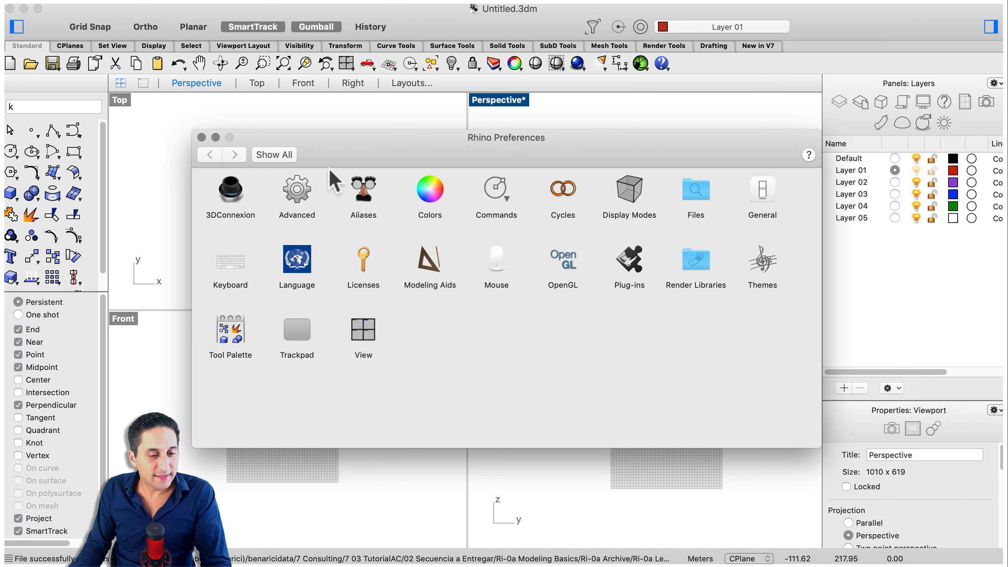
{"action": "left_click", "coordinate": [500, 267]}
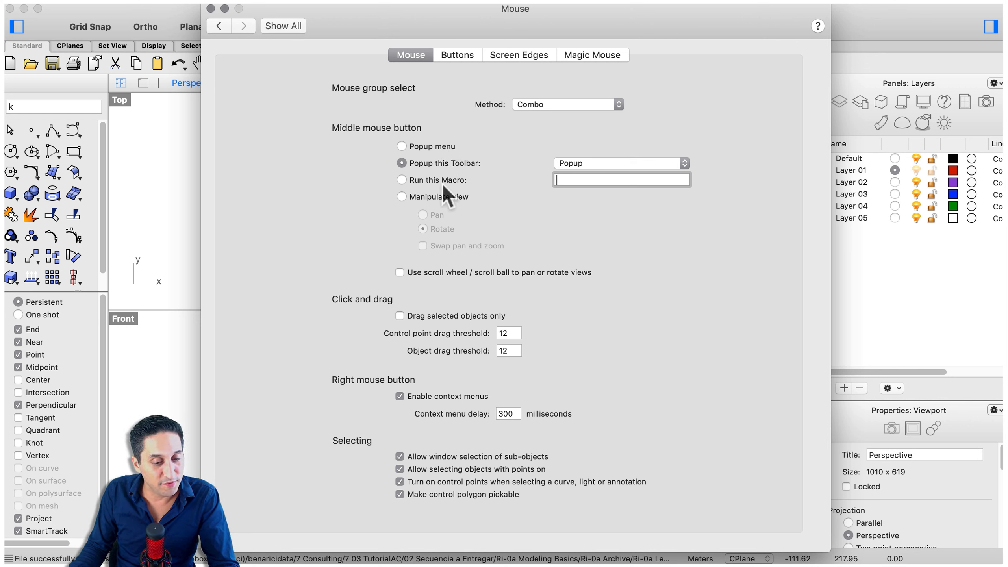
{"action": "left_click", "coordinate": [425, 197]}
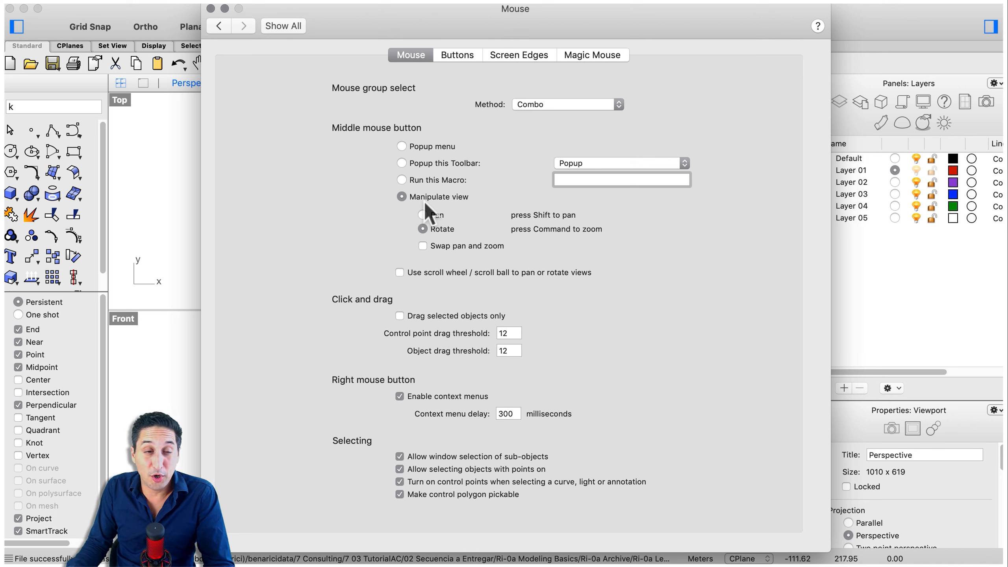
{"action": "left_click", "coordinate": [422, 215]}
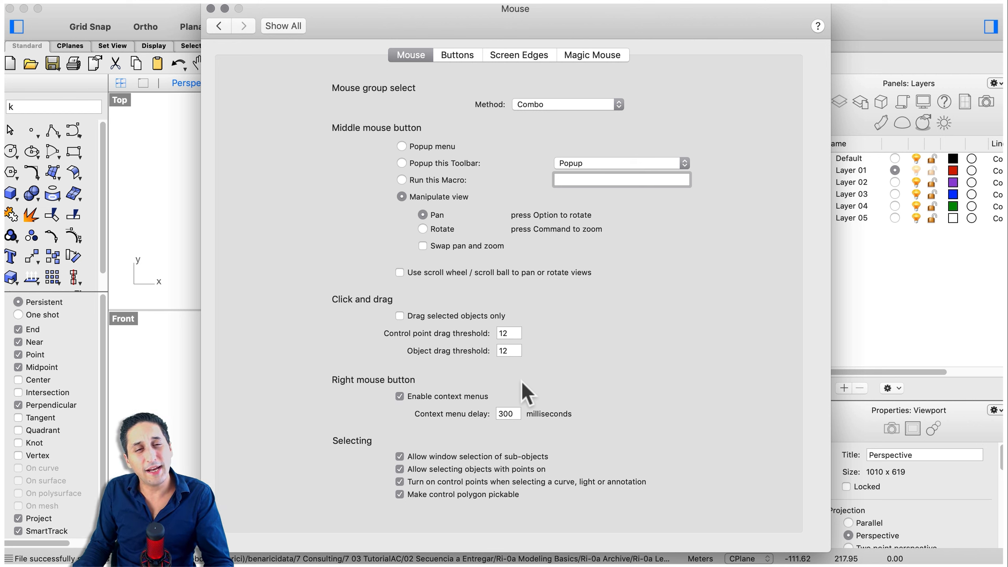
Browse the other mouse preference options and tabs, and close the preferences window
{"action": "left_click", "coordinate": [511, 414]}
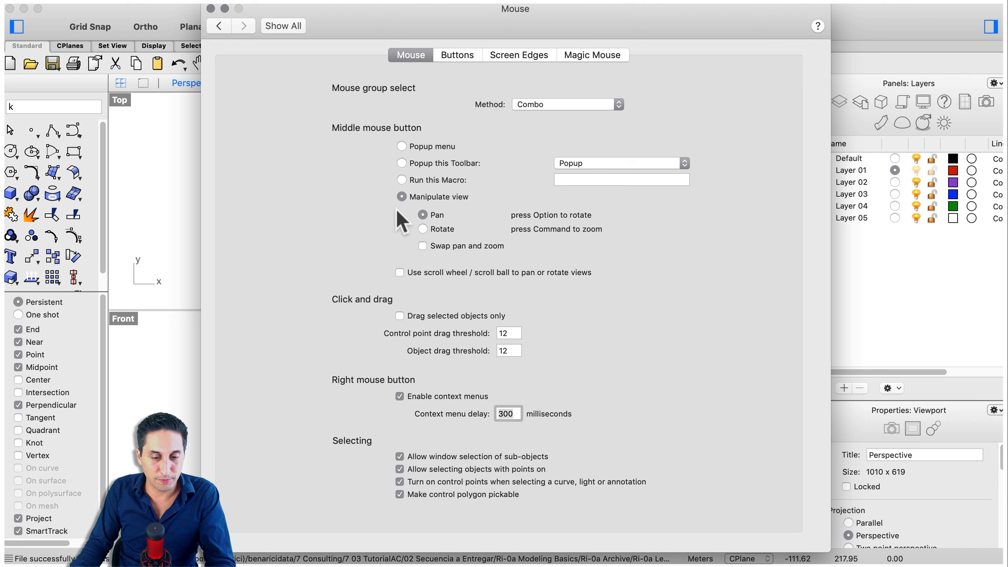
{"action": "left_click", "coordinate": [564, 105]}
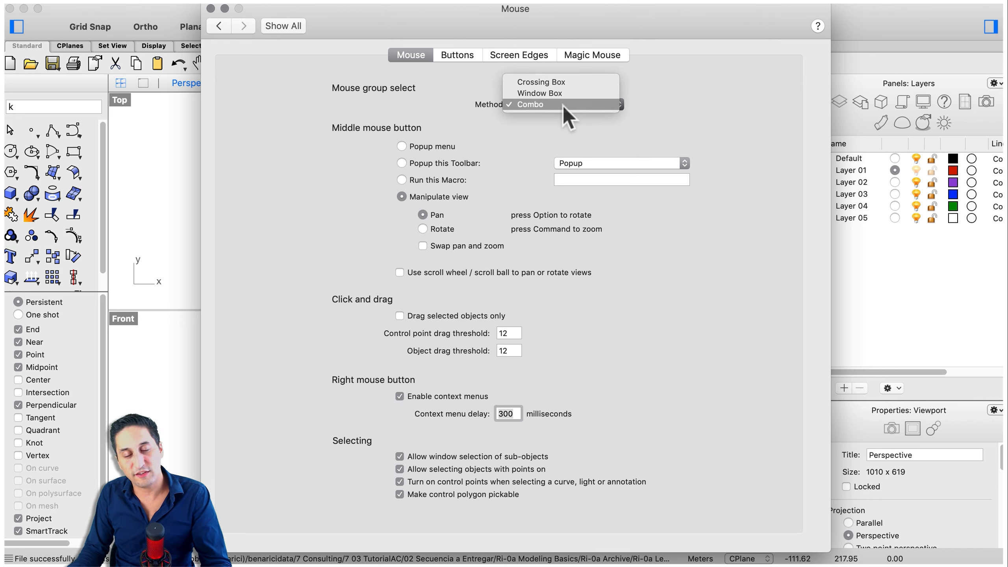
{"action": "left_click", "coordinate": [714, 112]}
{"action": "left_click", "coordinate": [460, 53]}
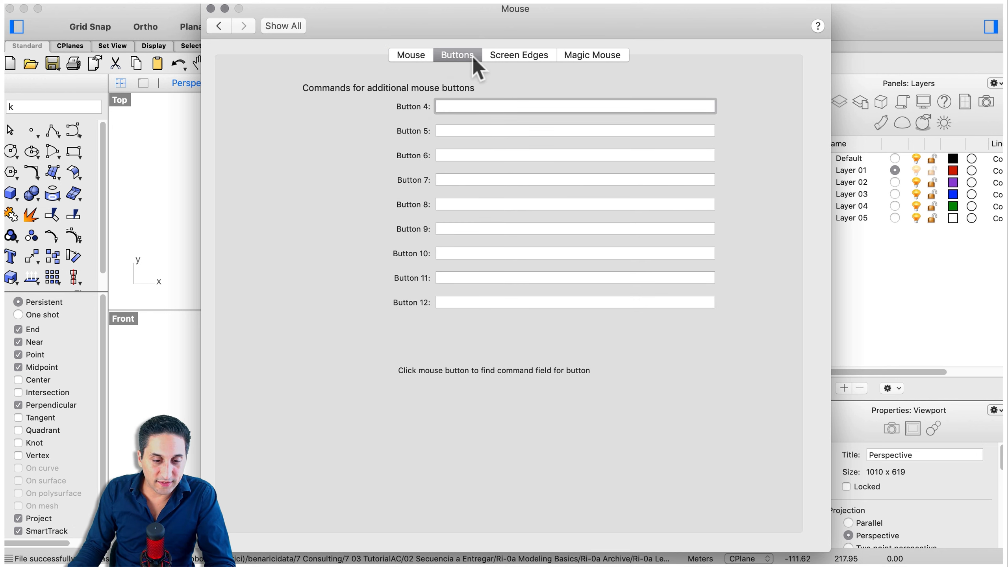
{"action": "left_click", "coordinate": [504, 58]}
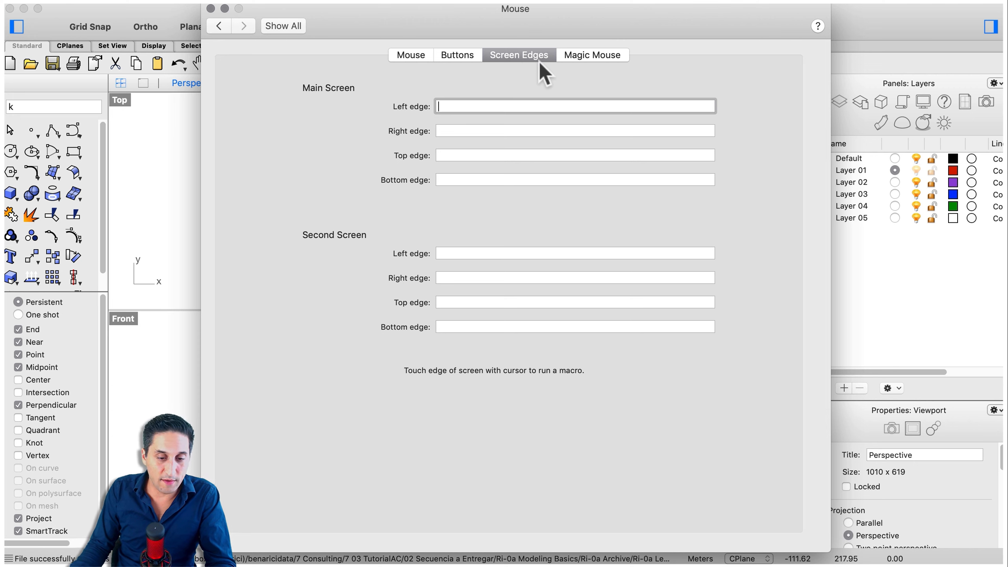
{"action": "left_click", "coordinate": [592, 56]}
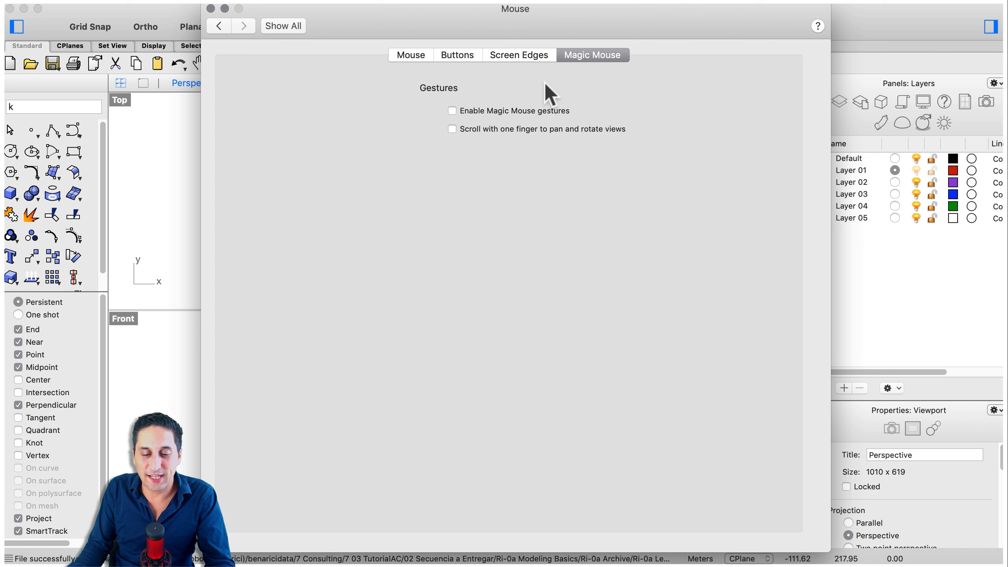
{"action": "left_click", "coordinate": [417, 55]}
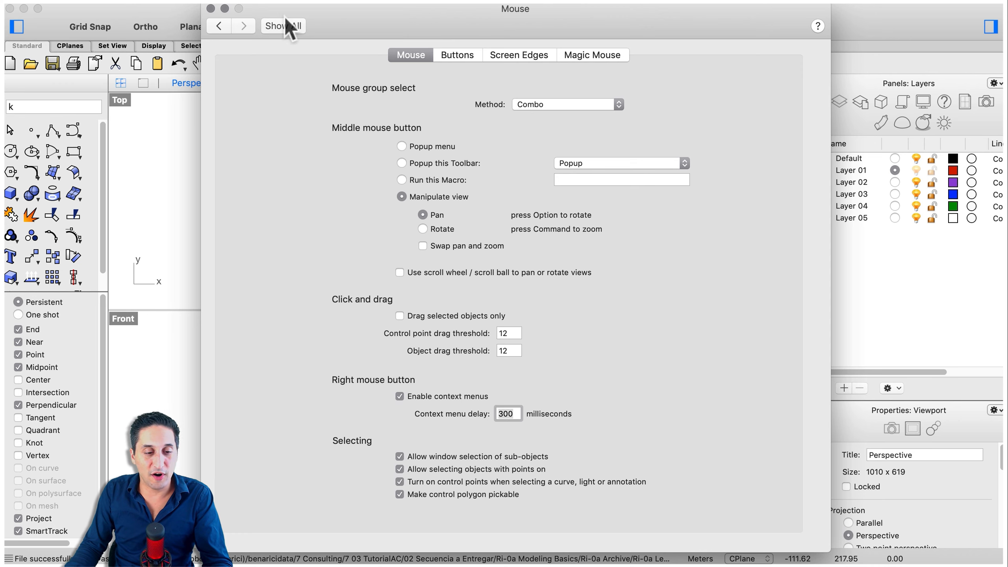
{"action": "left_click", "coordinate": [210, 8]}
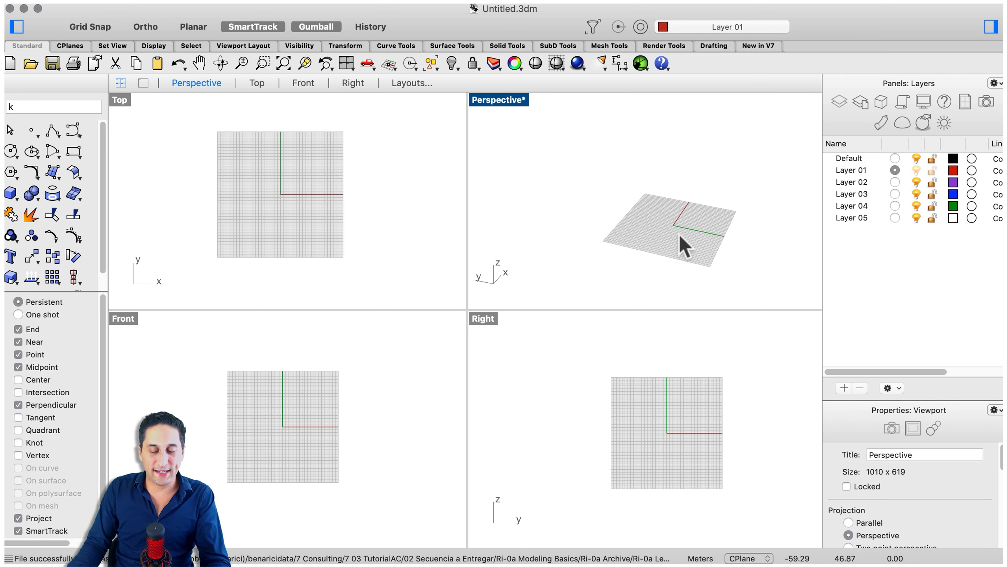
Draw a 3-point rectangle from 0,0 with its first edge ending at 100,0 and its width picked in the perspective view
{"action": "scroll", "coordinate": [681, 237], "scroll_direction": "up", "scroll_amount": 5}
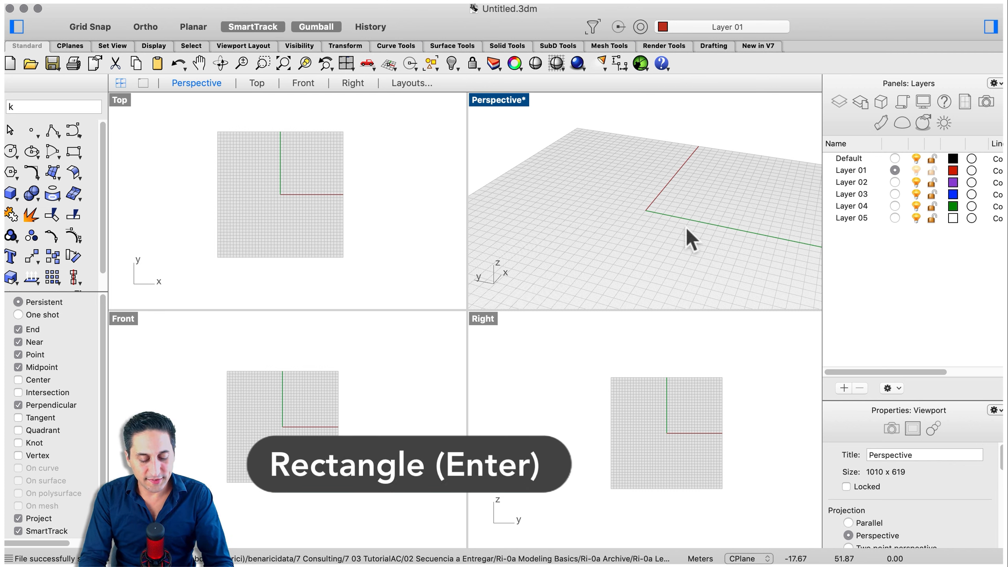
{"action": "type", "text": "recta"}
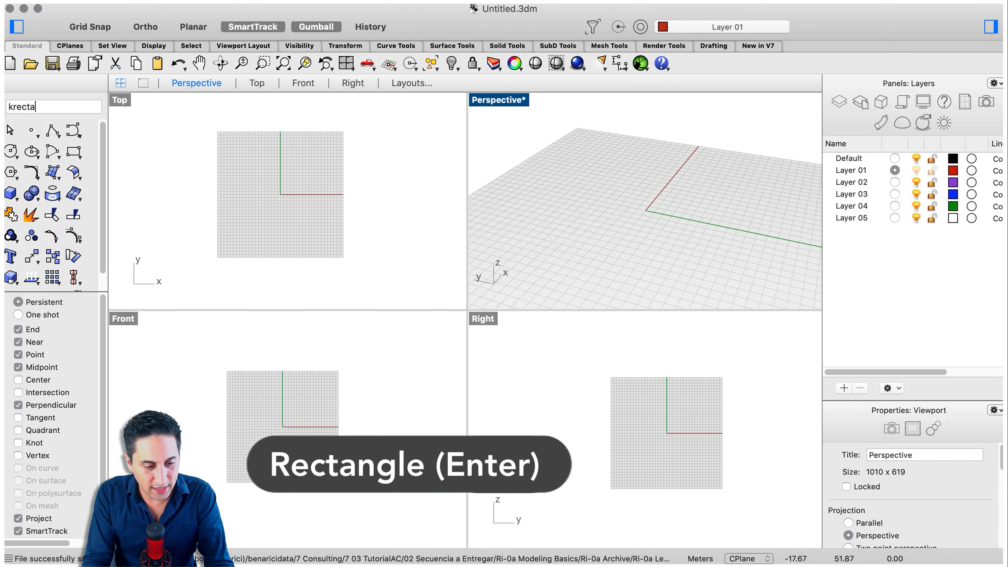
{"action": "key", "text": "Return"}
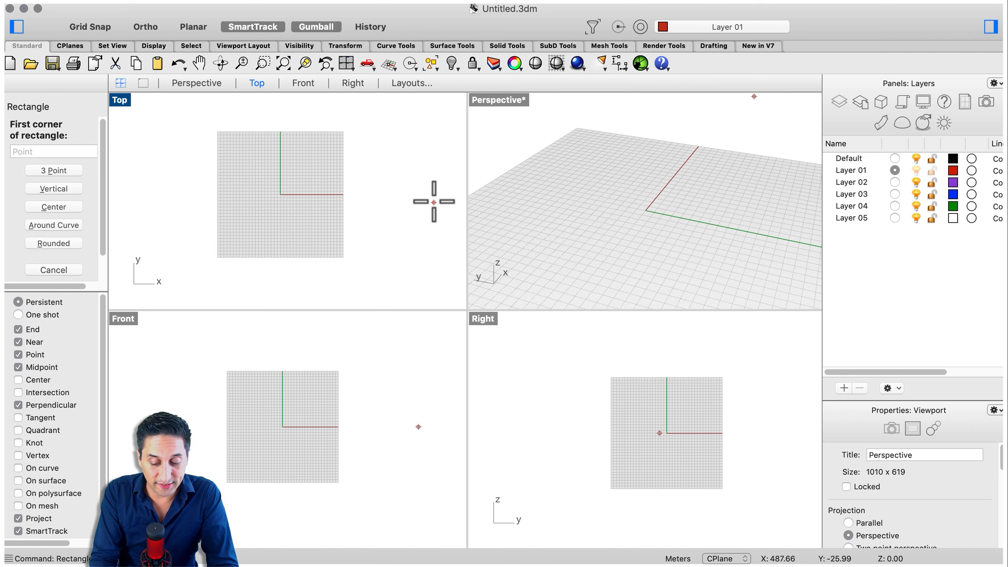
{"action": "type", "text": "0,0"}
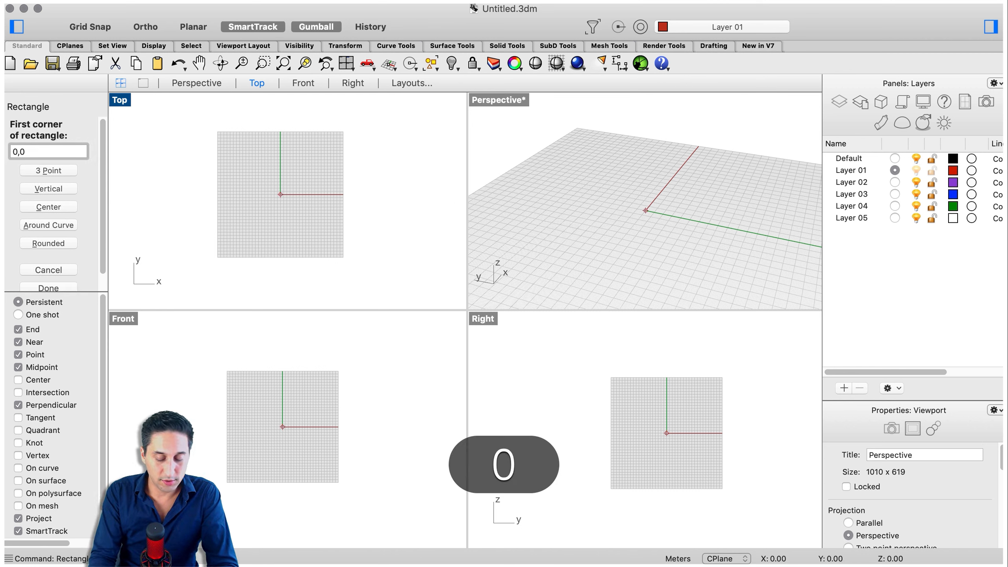
{"action": "key", "text": "Return"}
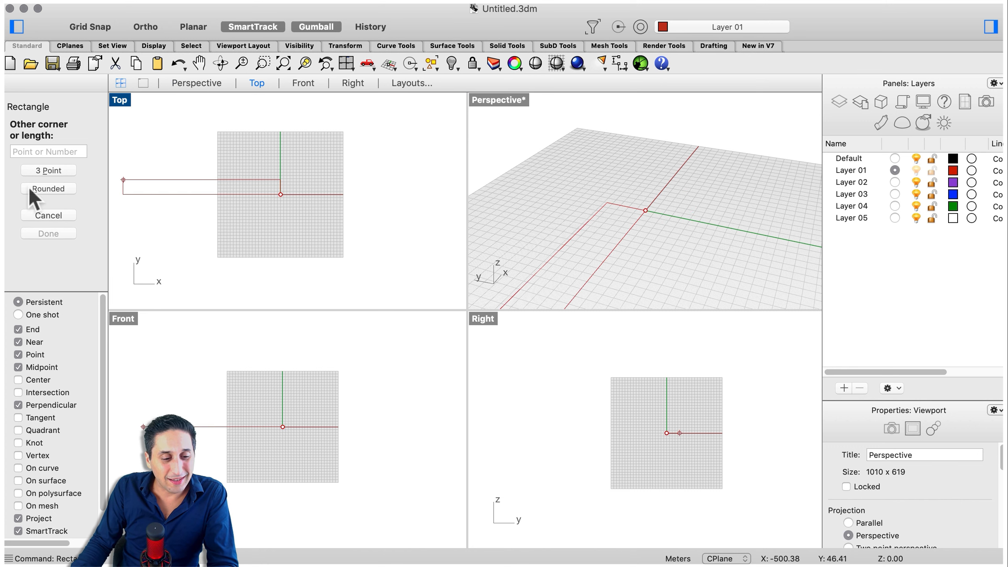
{"action": "left_click", "coordinate": [39, 172]}
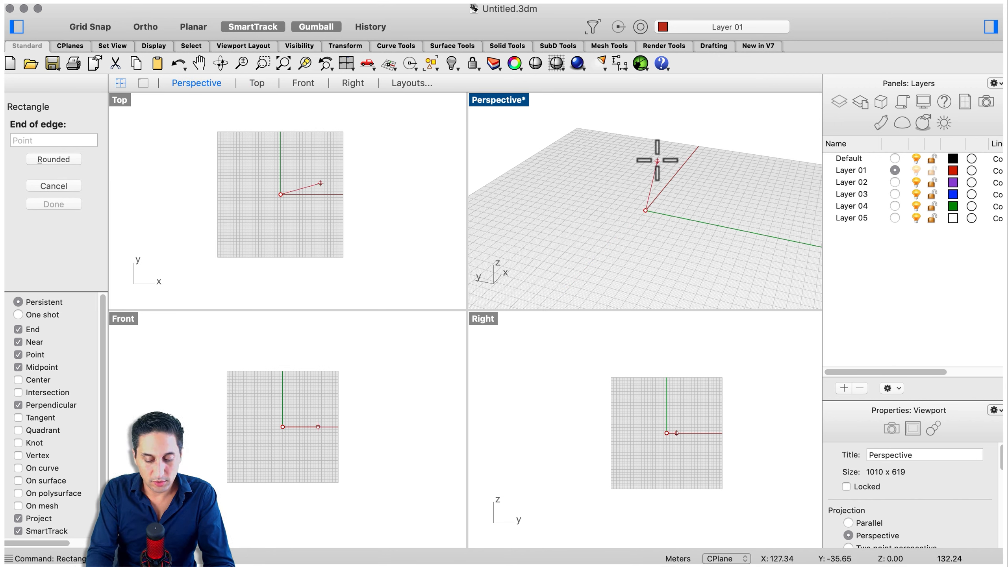
{"action": "type", "text": "100"}
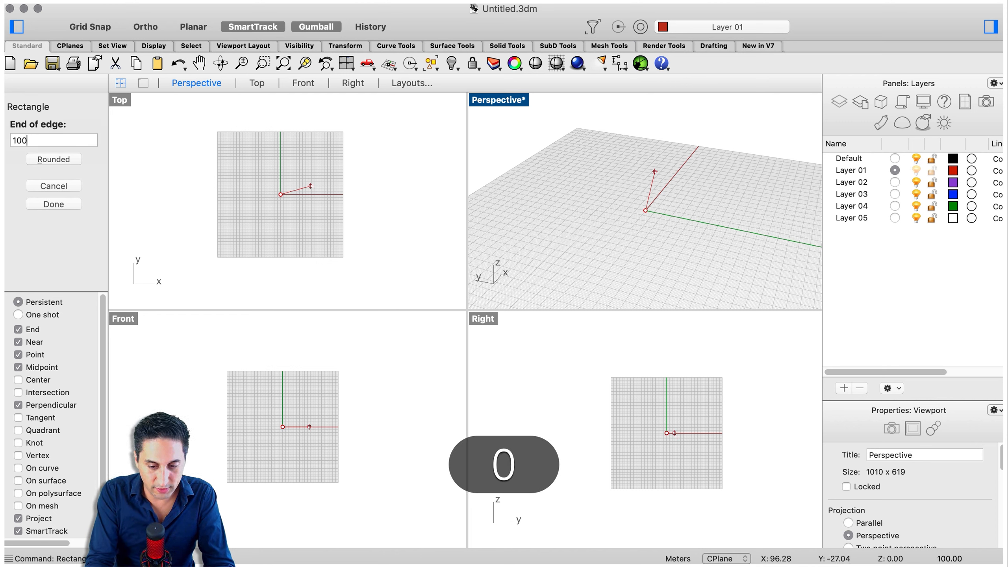
{"action": "type", "text": ",0"}
{"action": "key", "text": "Return"}
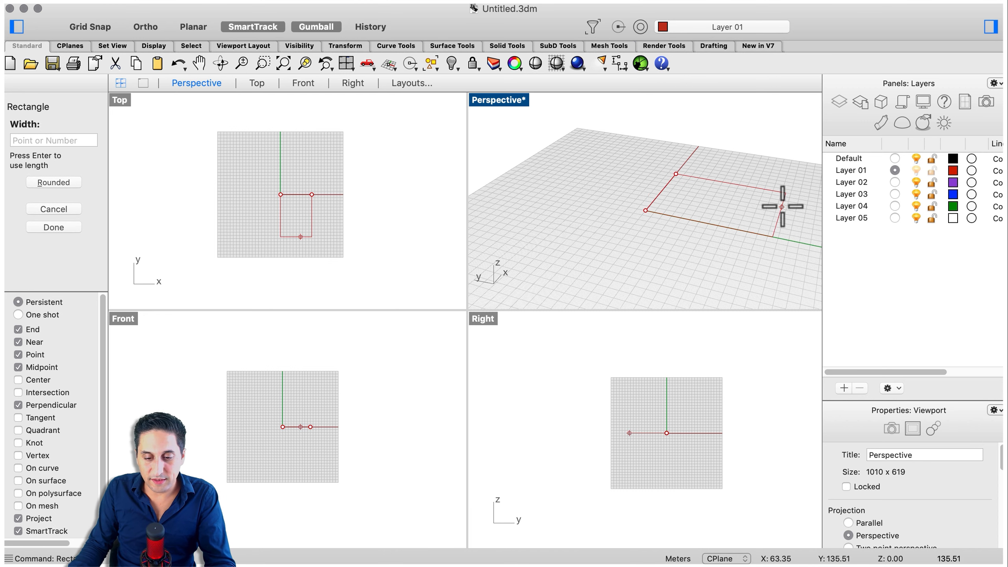
{"action": "left_click", "coordinate": [749, 208]}
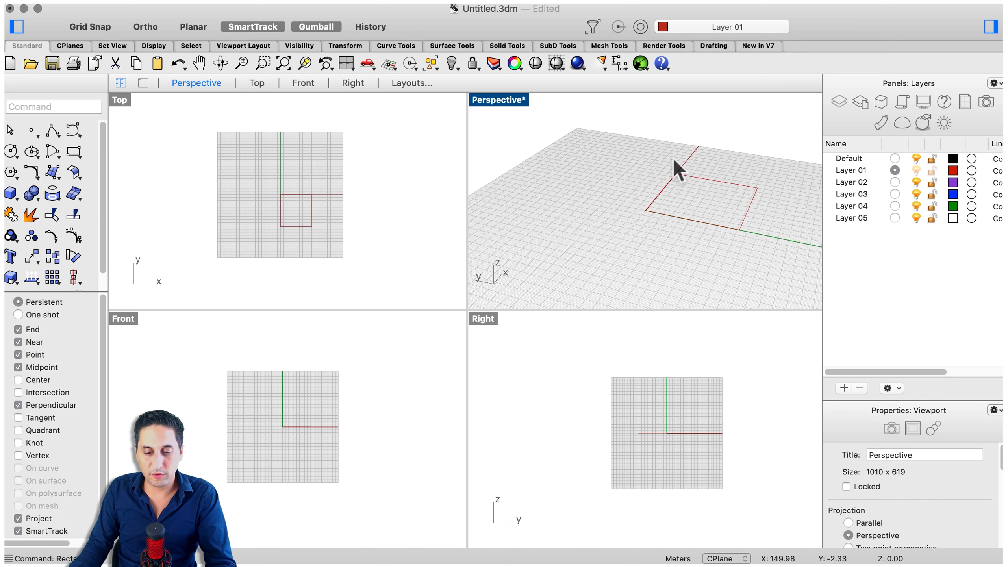
Select the rectangle to inspect it in the perspective view, and deselect it
{"action": "left_click", "coordinate": [713, 181]}
{"action": "scroll", "coordinate": [535, 205], "scroll_direction": "down", "scroll_amount": 5}
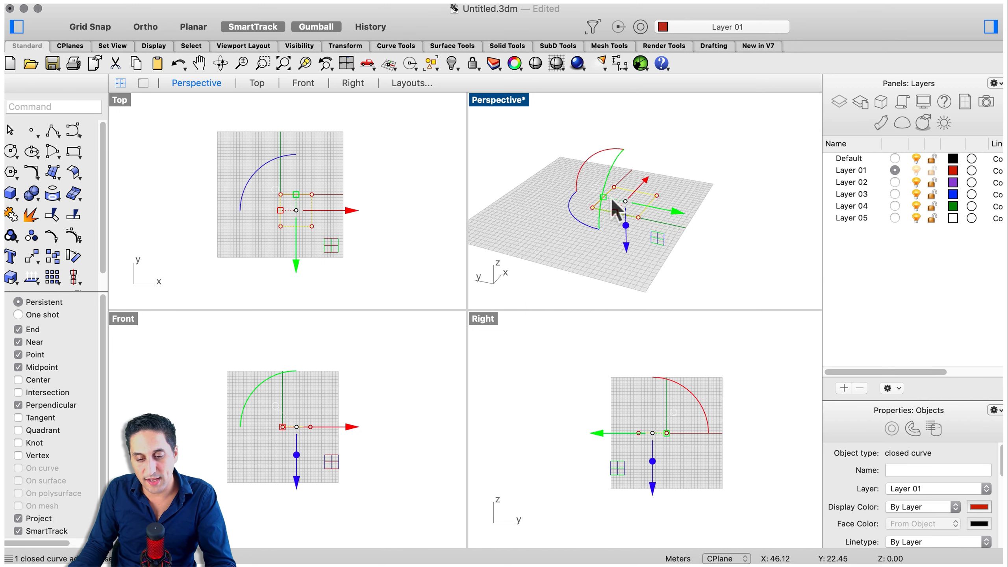
{"action": "scroll", "coordinate": [649, 194], "scroll_direction": "up", "scroll_amount": 5}
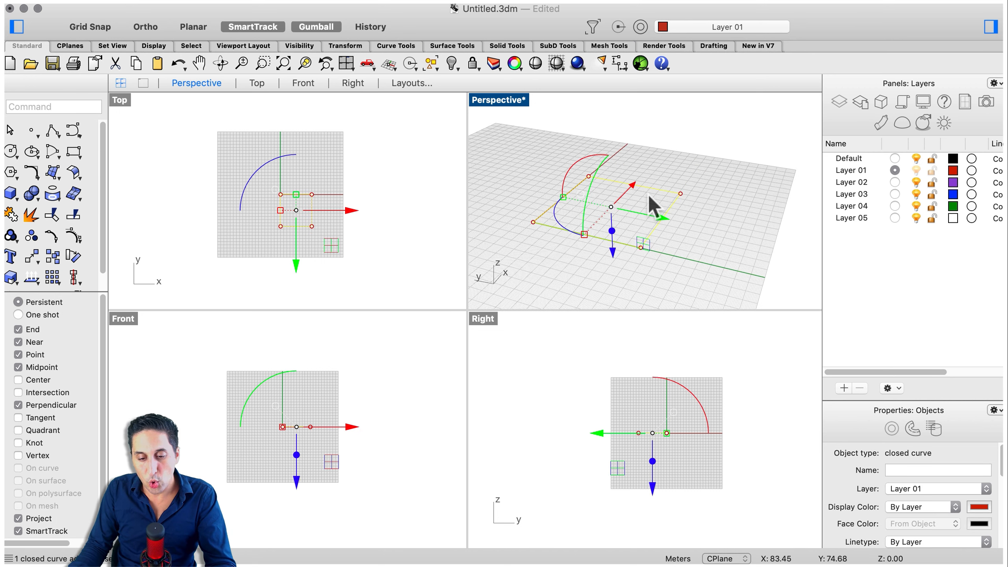
{"action": "left_click", "coordinate": [745, 211]}
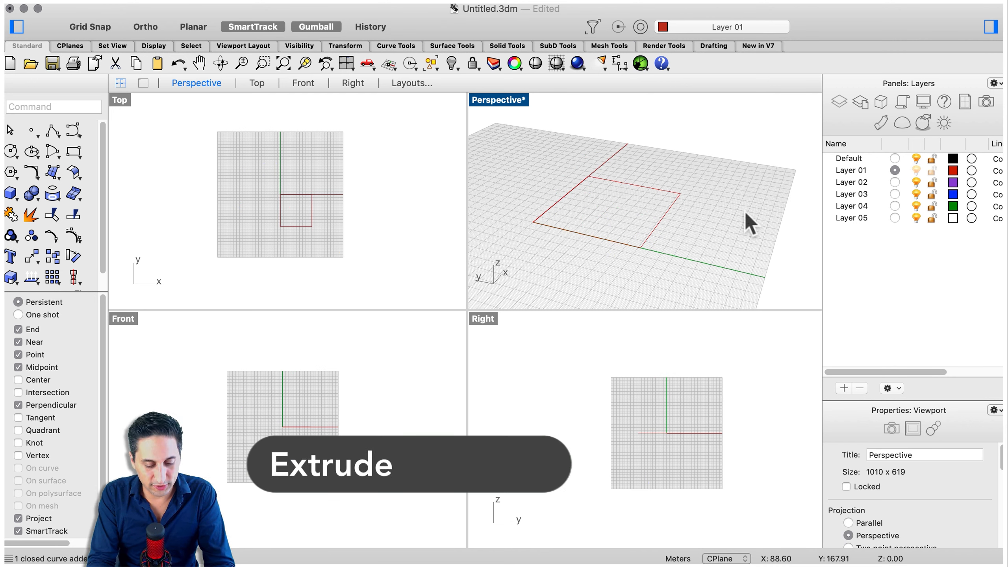
Start the ExtrudeCrv command and select the rectangle as the curve to extrude
{"action": "type", "text": "ExtrudeCrv"}
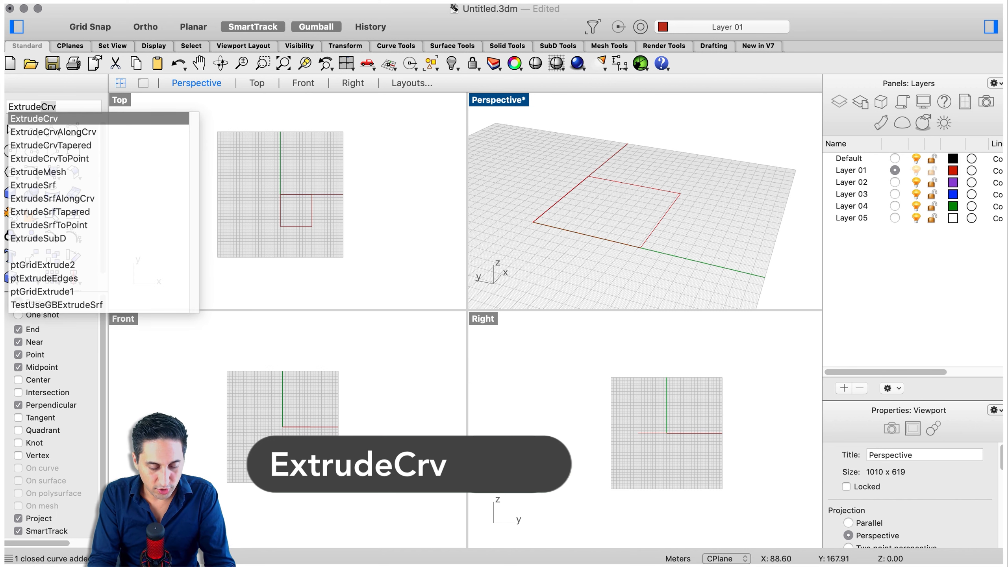
{"action": "key", "text": "Return"}
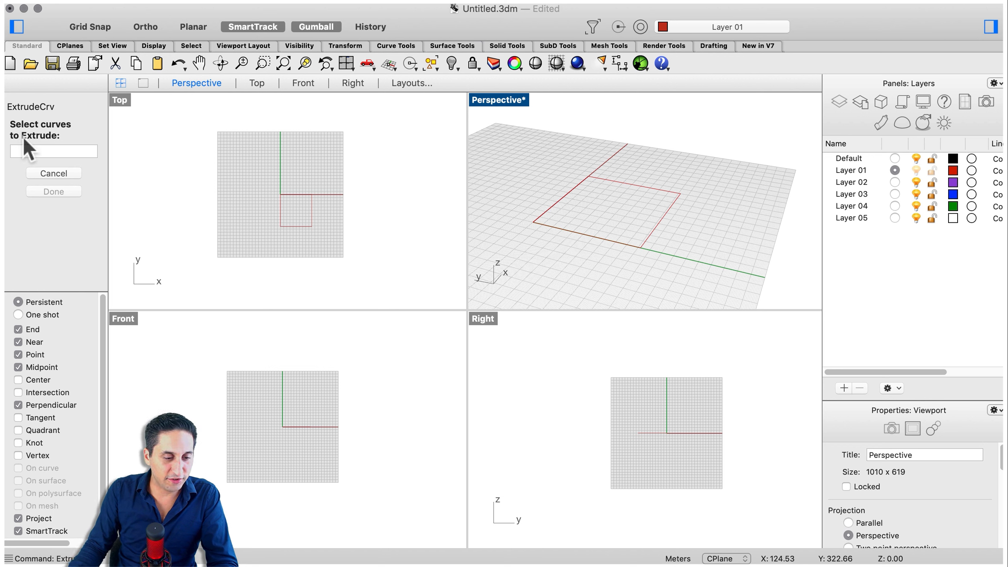
{"action": "left_click", "coordinate": [667, 209]}
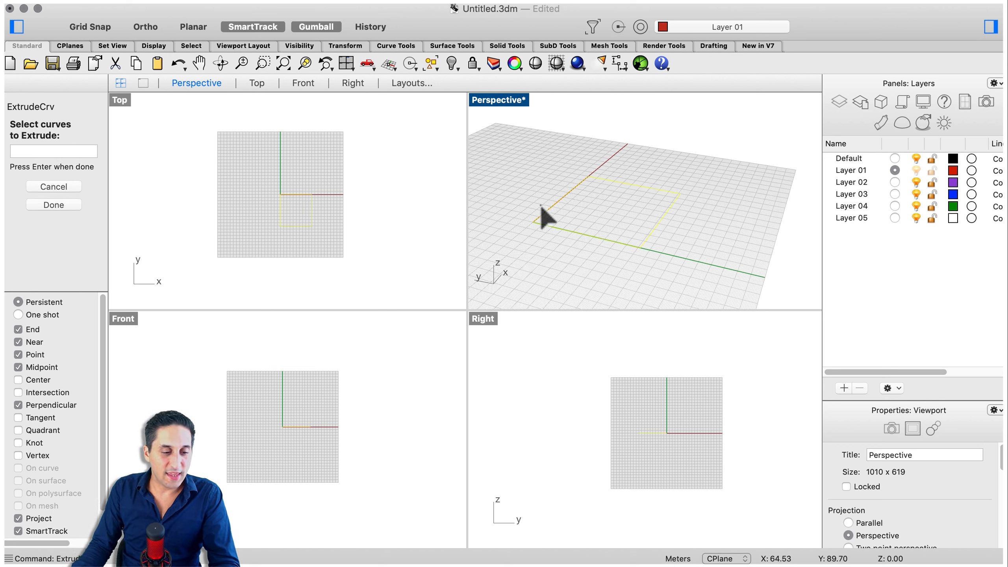
{"action": "key", "text": "Return"}
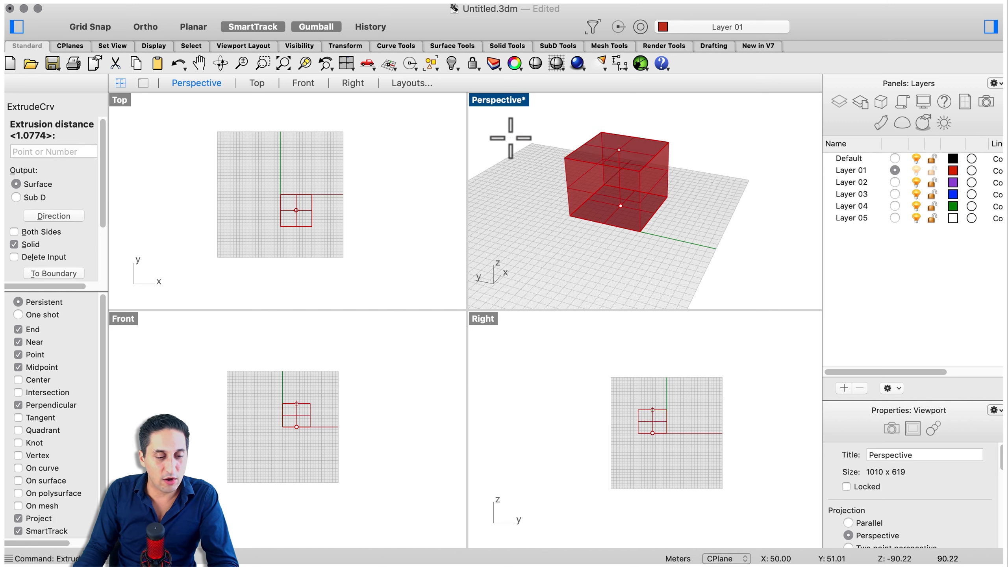
Toggle the Both Sides extrusion option on and back off
{"action": "scroll", "coordinate": [44, 173], "scroll_direction": "down", "scroll_amount": 1}
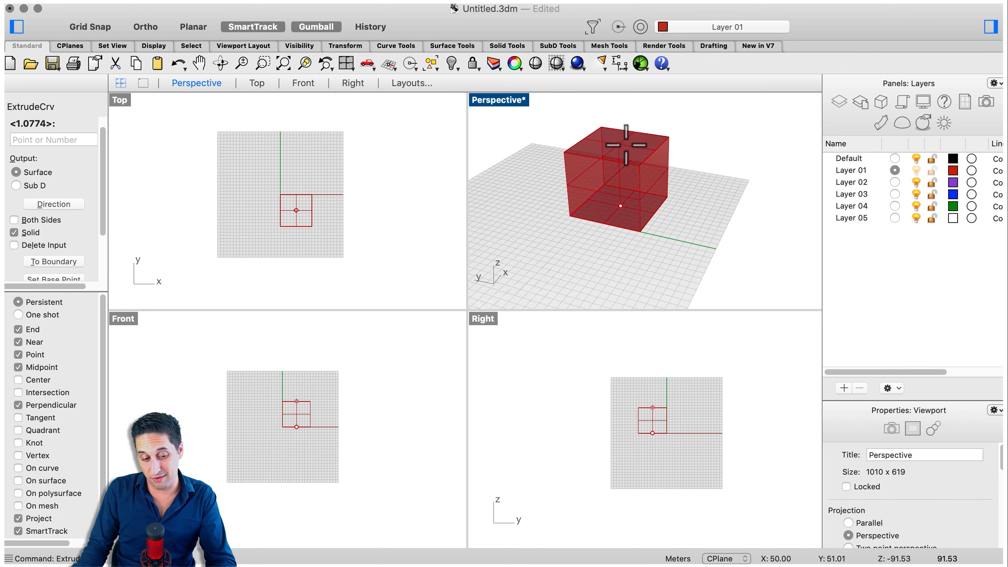
{"action": "left_click", "coordinate": [13, 220]}
{"action": "left_click", "coordinate": [14, 233]}
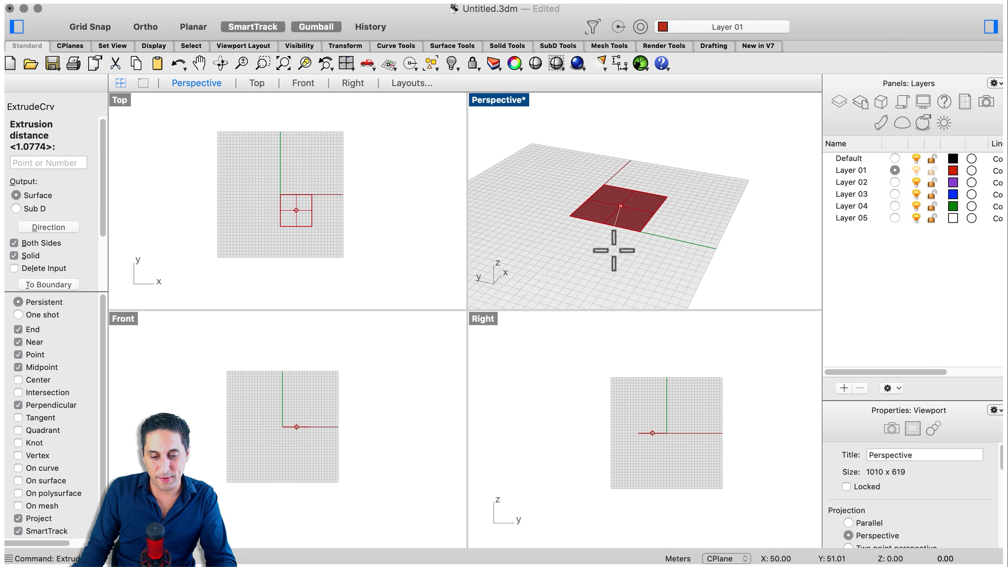
{"action": "left_click", "coordinate": [14, 243]}
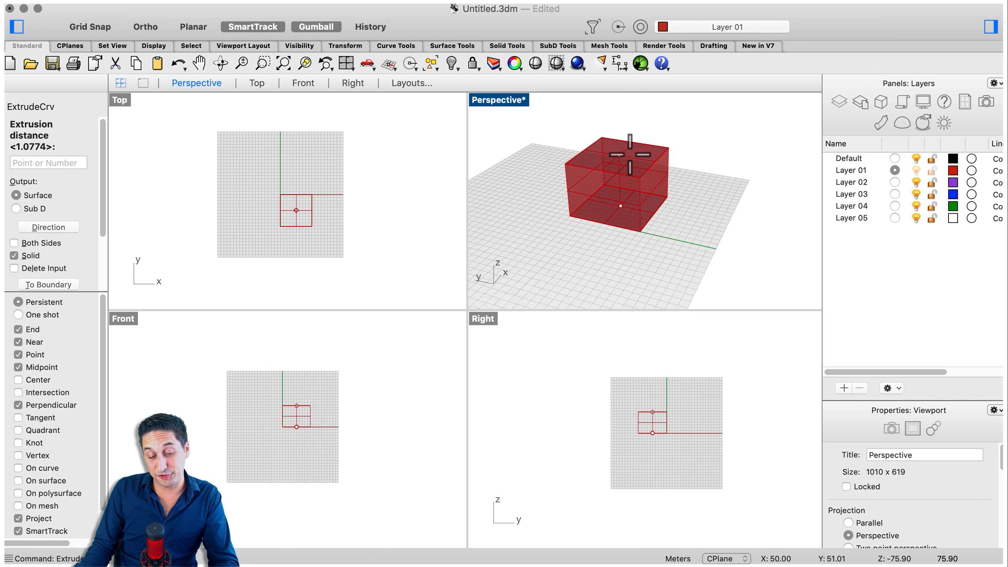
{"action": "scroll", "coordinate": [629, 154], "scroll_direction": "down", "scroll_amount": 3}
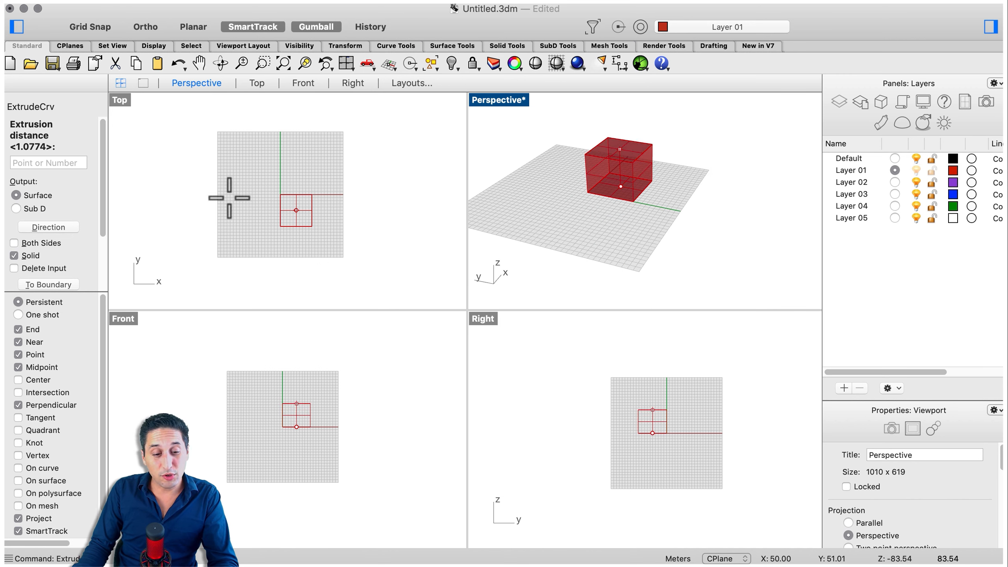
Enable Delete Input and extrude the rectangle as a solid 25 units high
{"action": "left_click", "coordinate": [14, 269]}
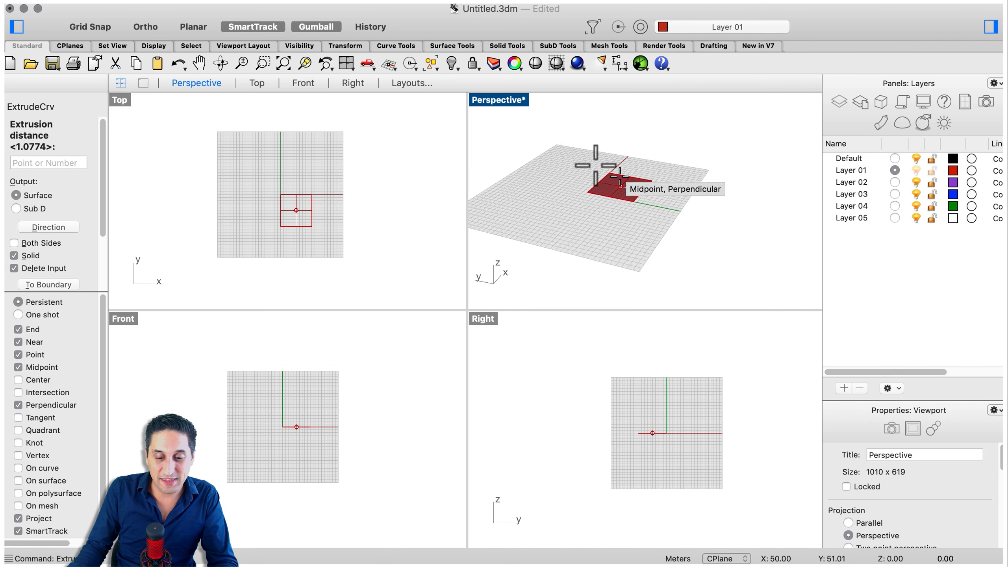
{"action": "left_click", "coordinate": [73, 162]}
{"action": "type", "text": "25"}
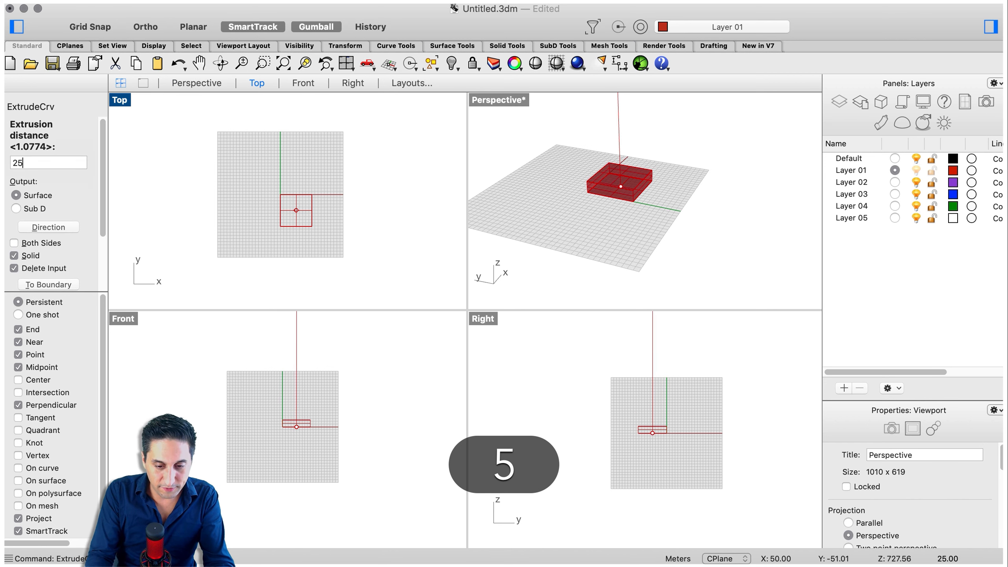
{"action": "left_click", "coordinate": [159, 159]}
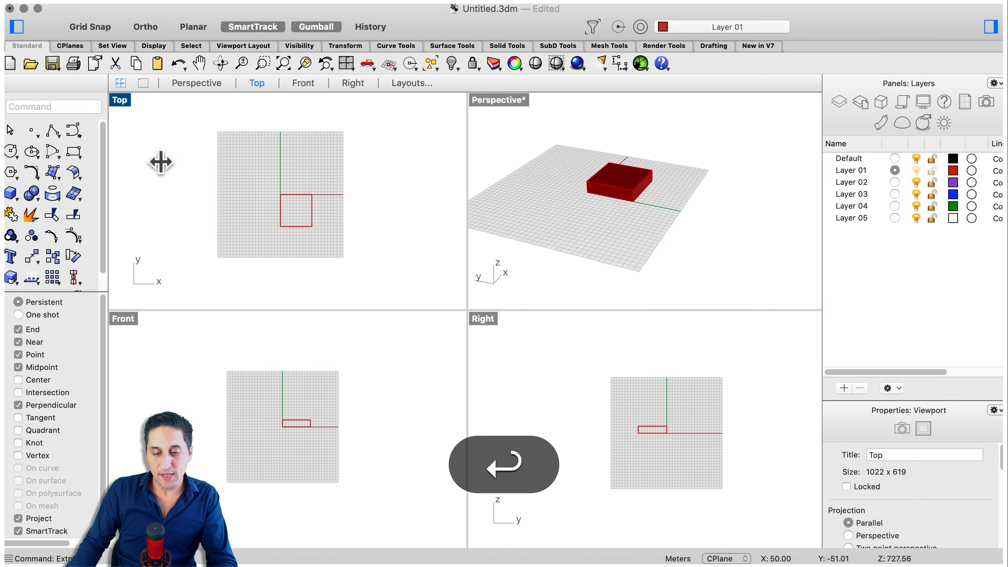
Zoom in and out to inspect the extruded box in the perspective view
{"action": "scroll", "coordinate": [608, 175], "scroll_direction": "up", "scroll_amount": 5}
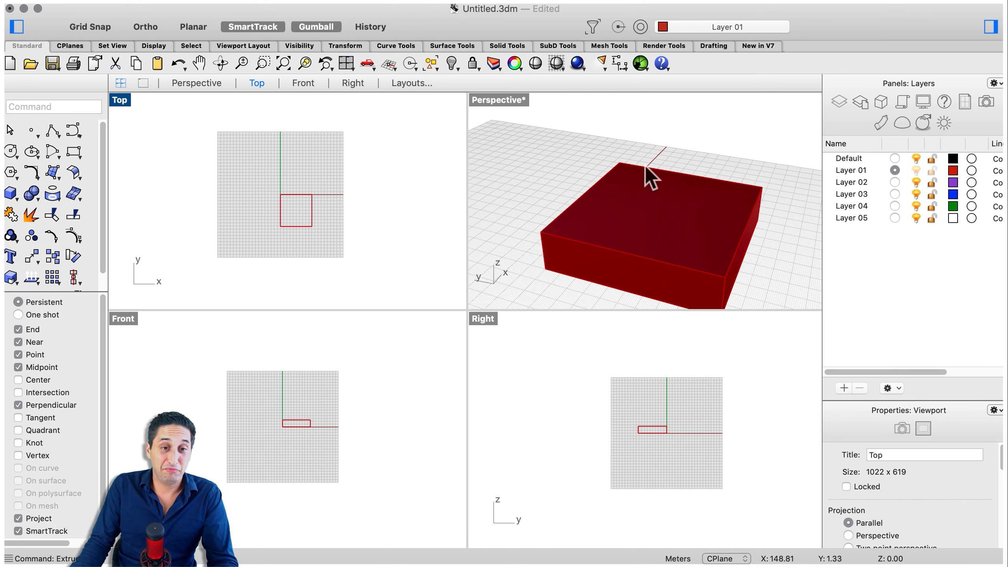
{"action": "scroll", "coordinate": [641, 169], "scroll_direction": "down", "scroll_amount": 5}
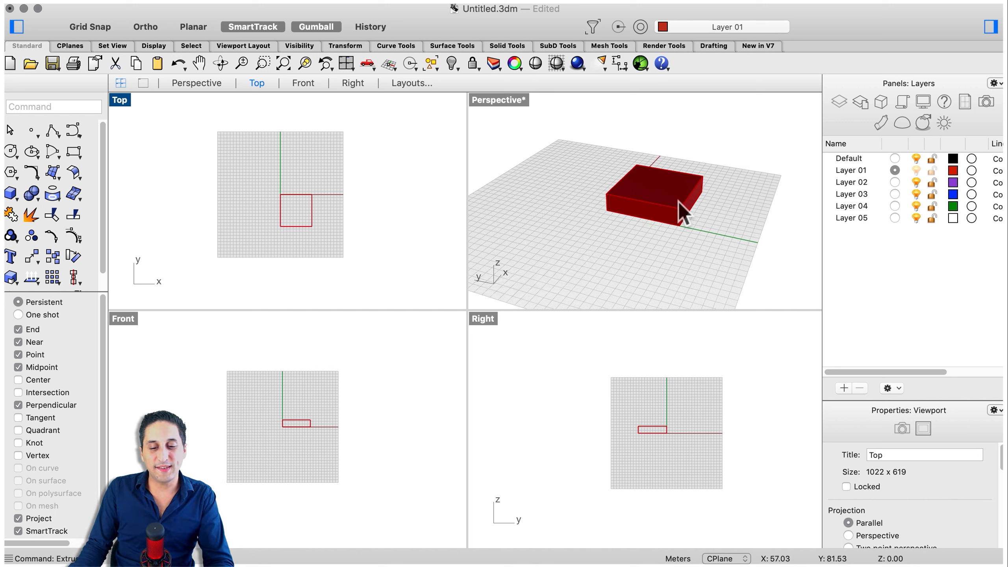
{"action": "scroll", "coordinate": [673, 210], "scroll_direction": "down", "scroll_amount": 3}
{"action": "scroll", "coordinate": [612, 182], "scroll_direction": "up", "scroll_amount": 2}
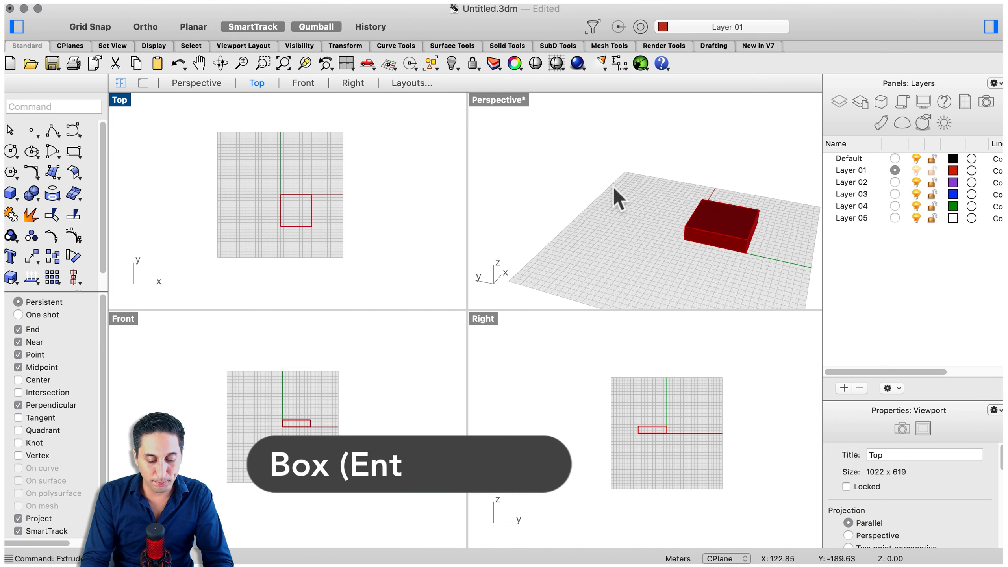
Draw a second box with the Box command, base corners in the Right view and height picked in perspective
{"action": "type", "text": "Box"}
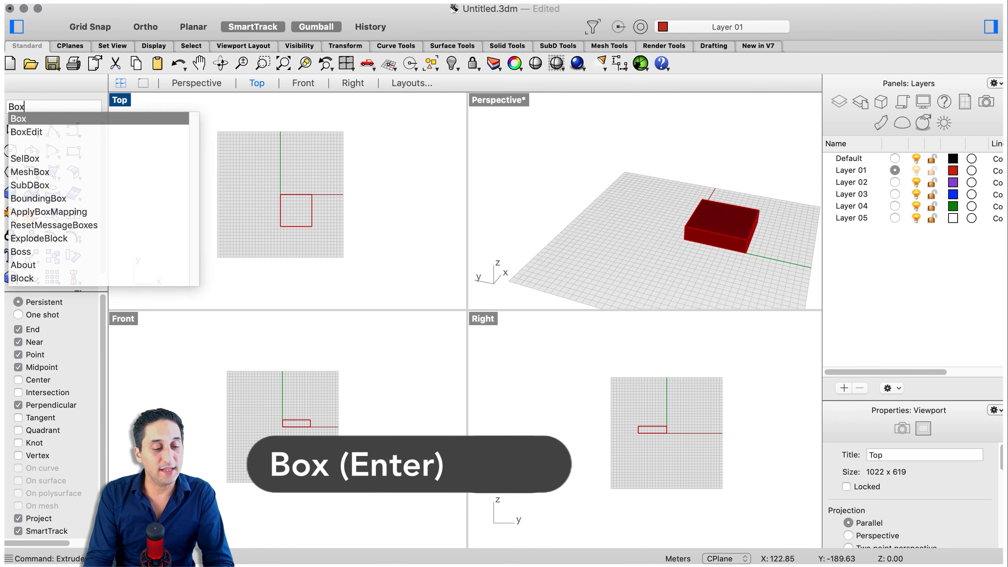
{"action": "key", "text": "Return"}
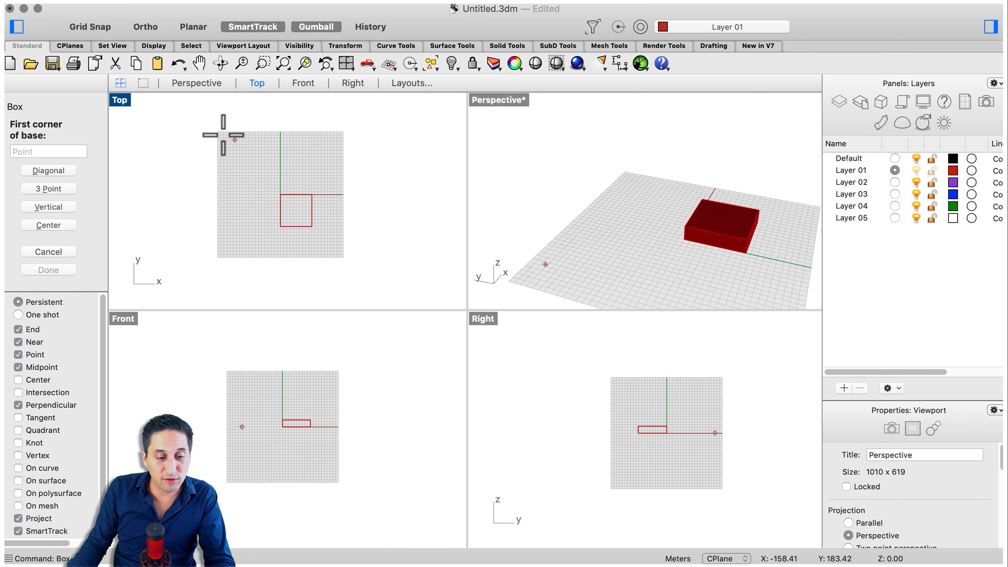
{"action": "left_click", "coordinate": [670, 443]}
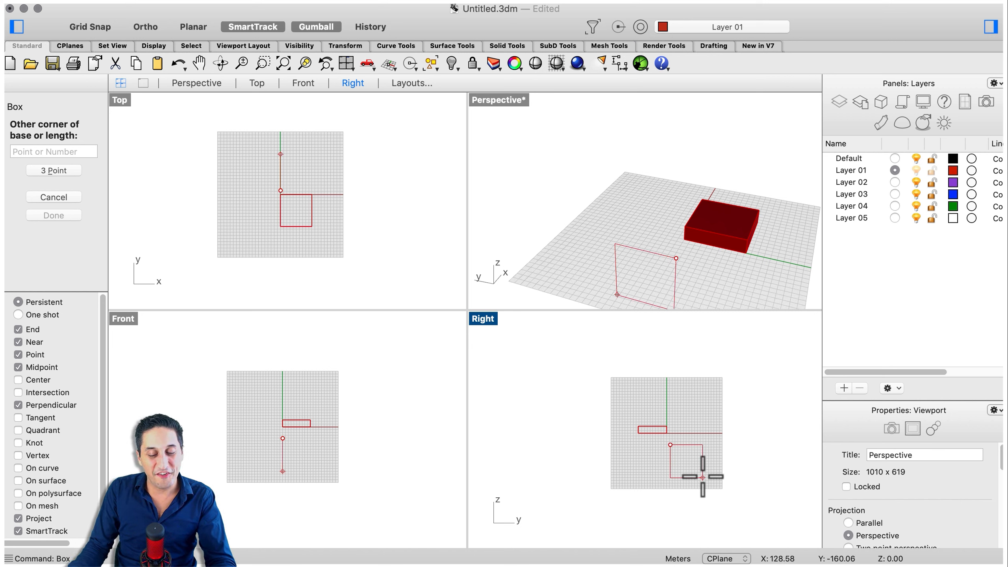
{"action": "scroll", "coordinate": [590, 218], "scroll_direction": "down", "scroll_amount": 5}
{"action": "scroll", "coordinate": [693, 463], "scroll_direction": "up", "scroll_amount": 3}
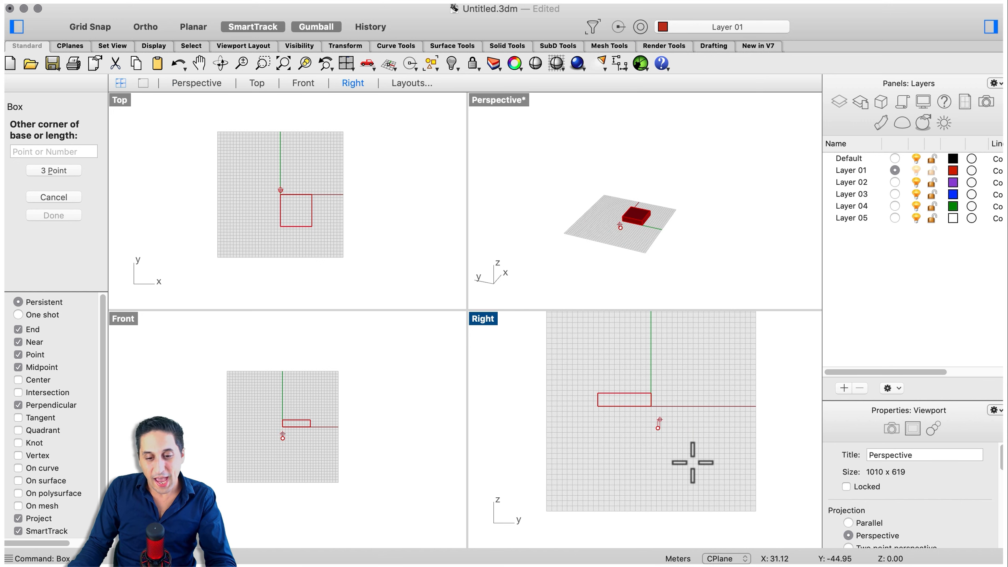
{"action": "scroll", "coordinate": [603, 238], "scroll_direction": "up", "scroll_amount": 5}
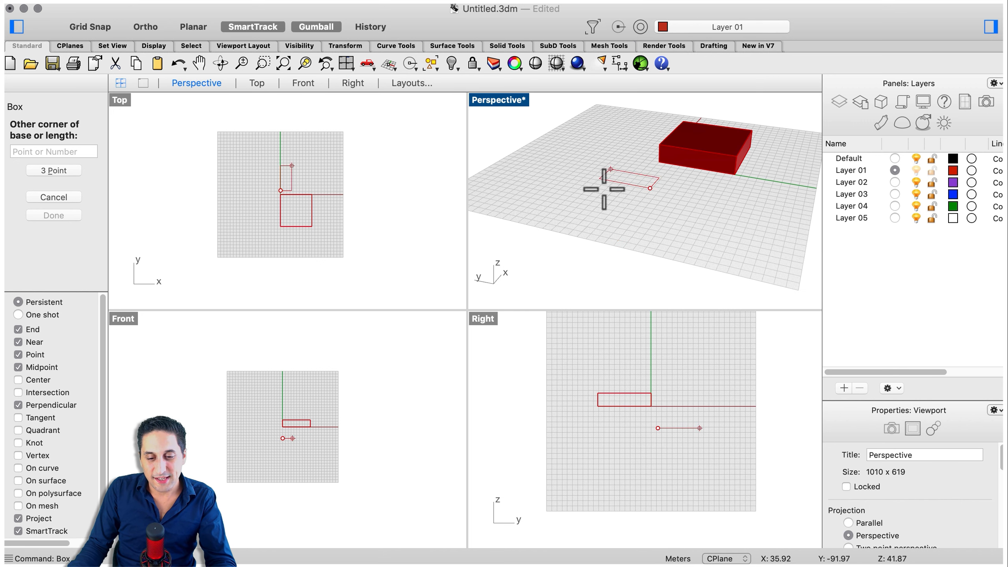
{"action": "left_click", "coordinate": [709, 473]}
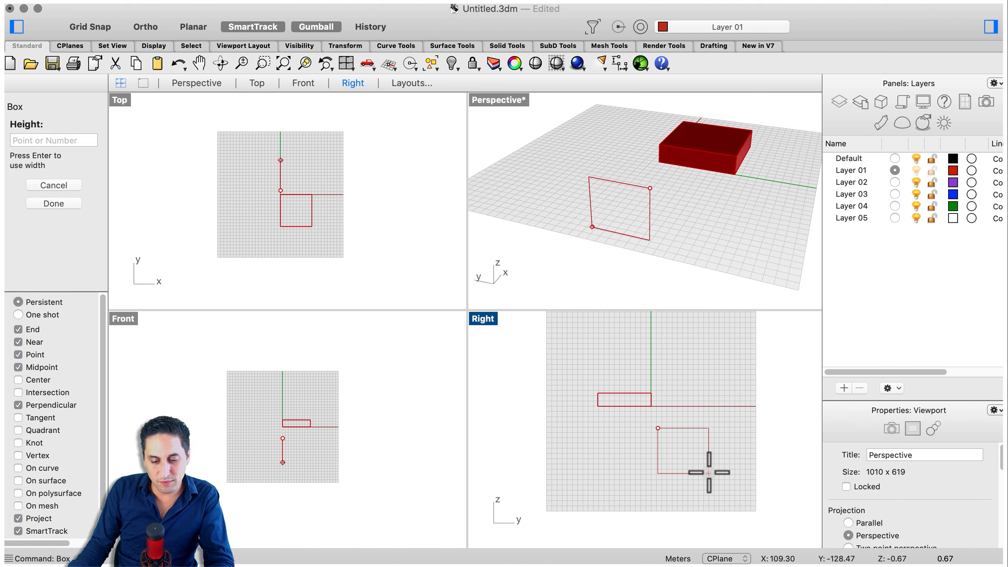
{"action": "left_click", "coordinate": [626, 178]}
Zoom and orbit the perspective view to inspect both boxes
{"action": "scroll", "coordinate": [670, 190], "scroll_direction": "down", "scroll_amount": 2}
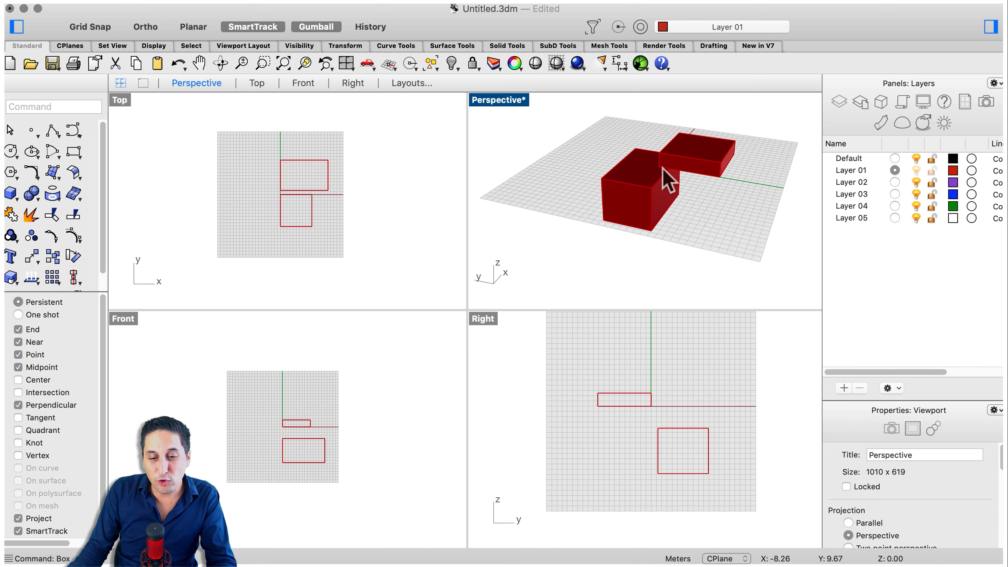
{"action": "scroll", "coordinate": [662, 168], "scroll_direction": "up", "scroll_amount": 2}
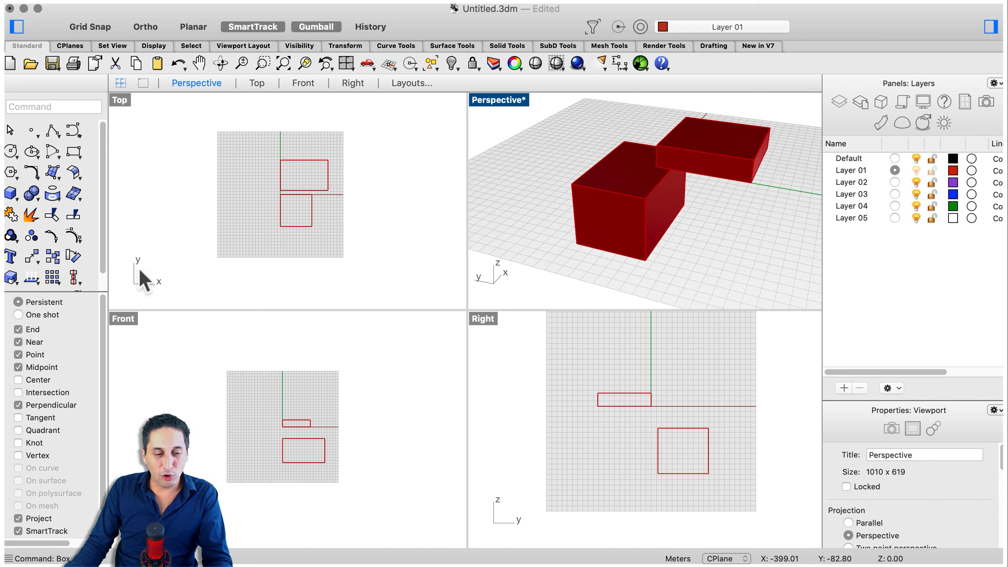
{"action": "right_click_drag", "start_coordinate": [734, 248], "coordinate": [678, 192]}
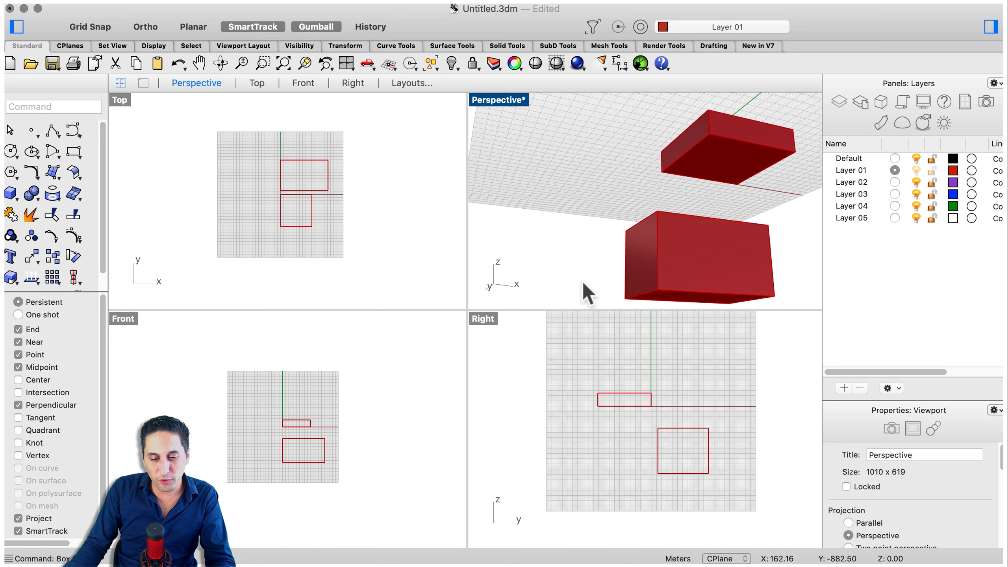
{"action": "right_click_drag", "start_coordinate": [574, 203], "coordinate": [669, 183]}
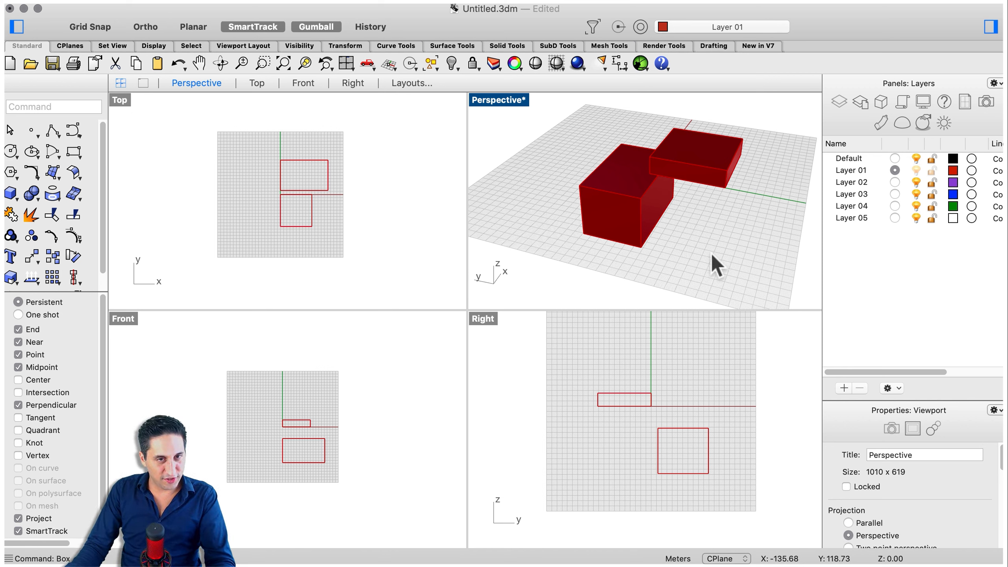
{"action": "right_click_drag", "start_coordinate": [709, 263], "coordinate": [719, 264]}
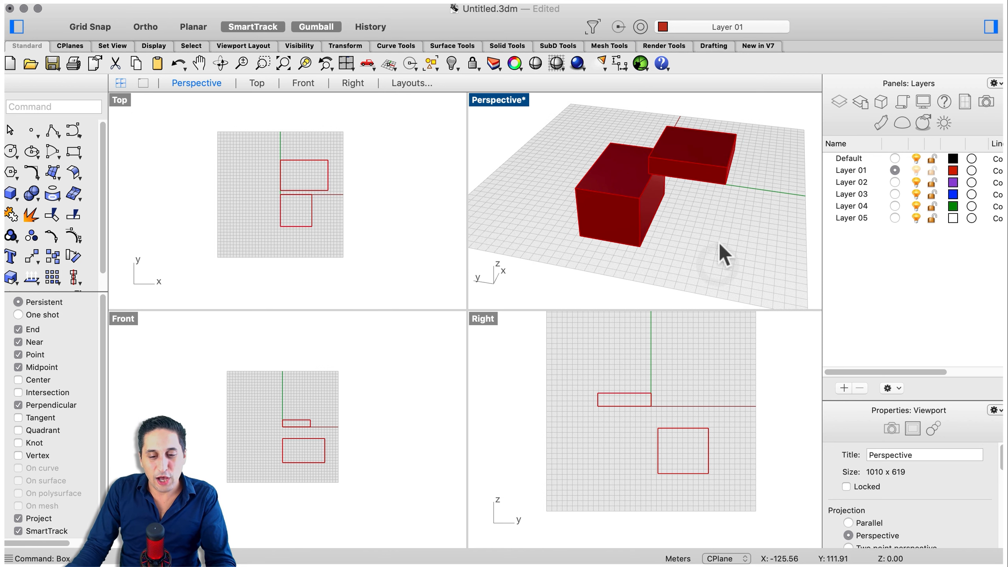
Select the second box and delete it
{"action": "left_click", "coordinate": [631, 218]}
{"action": "key", "text": "BackSpace"}
{"action": "scroll", "coordinate": [566, 231], "scroll_direction": "down", "scroll_amount": 2}
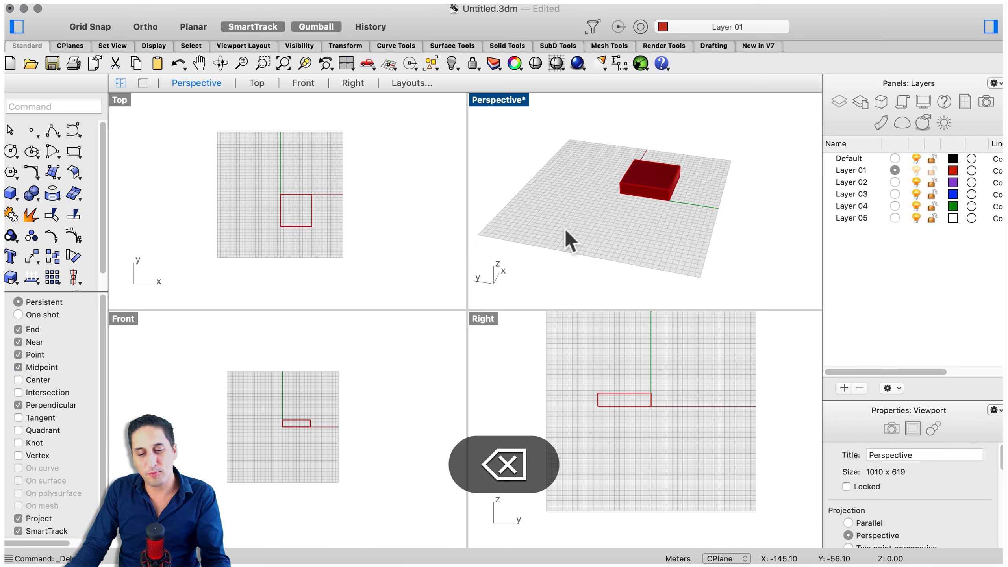
{"action": "scroll", "coordinate": [615, 186], "scroll_direction": "up", "scroll_amount": 3}
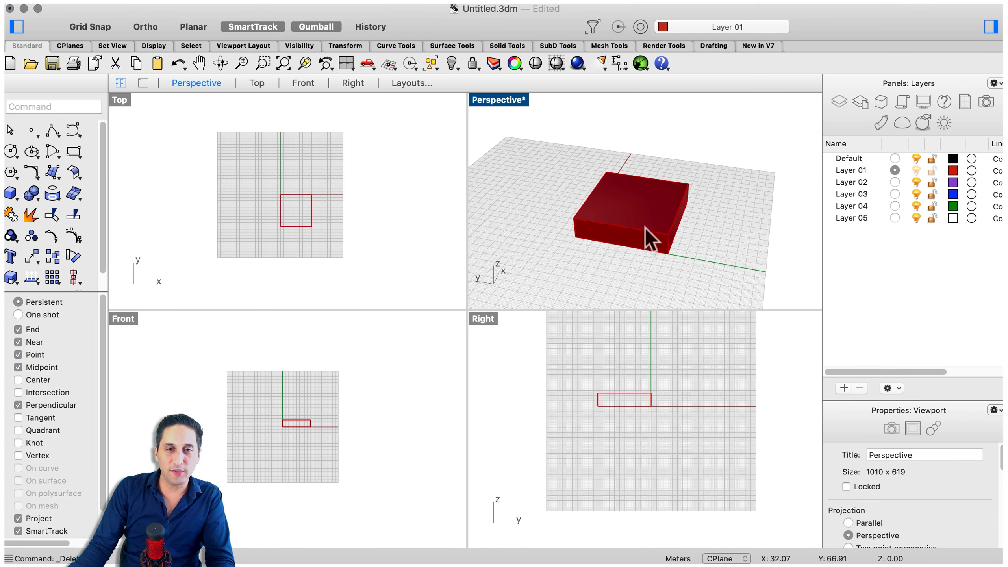
Select the extruded box, start an export and choose the STL (Stereolithography) file format
{"action": "left_click", "coordinate": [631, 210]}
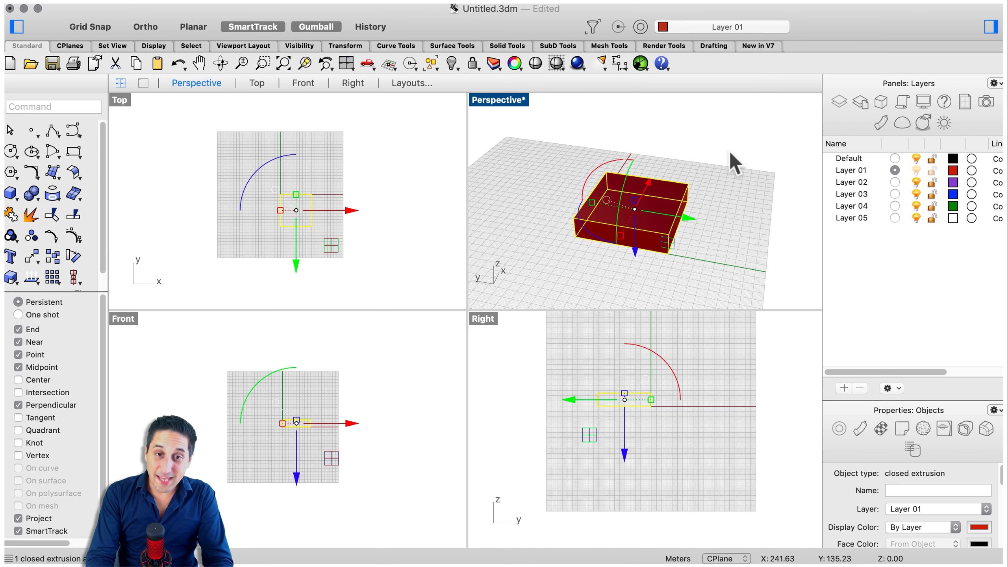
{"action": "type", "text": "export"}
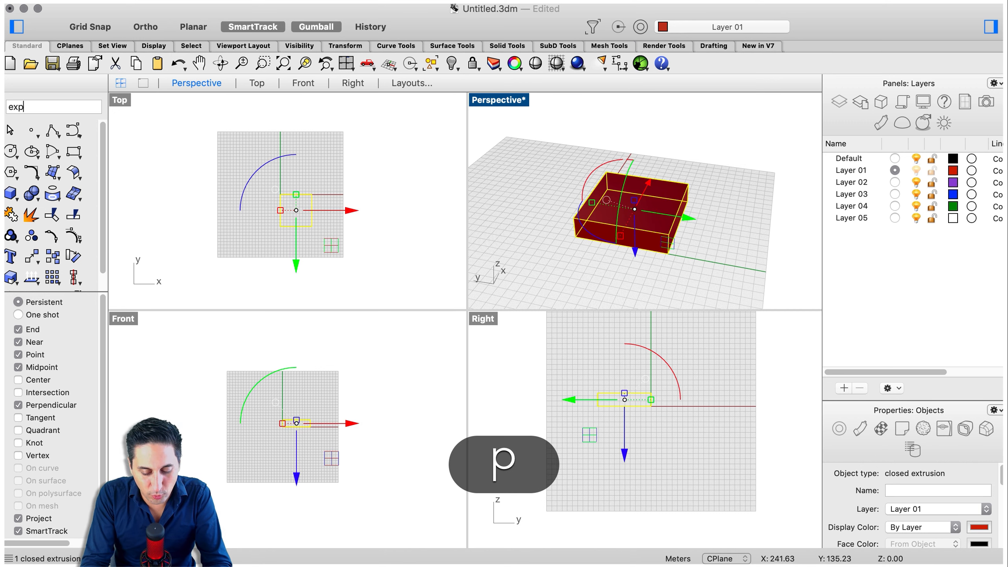
{"action": "key", "text": "Return"}
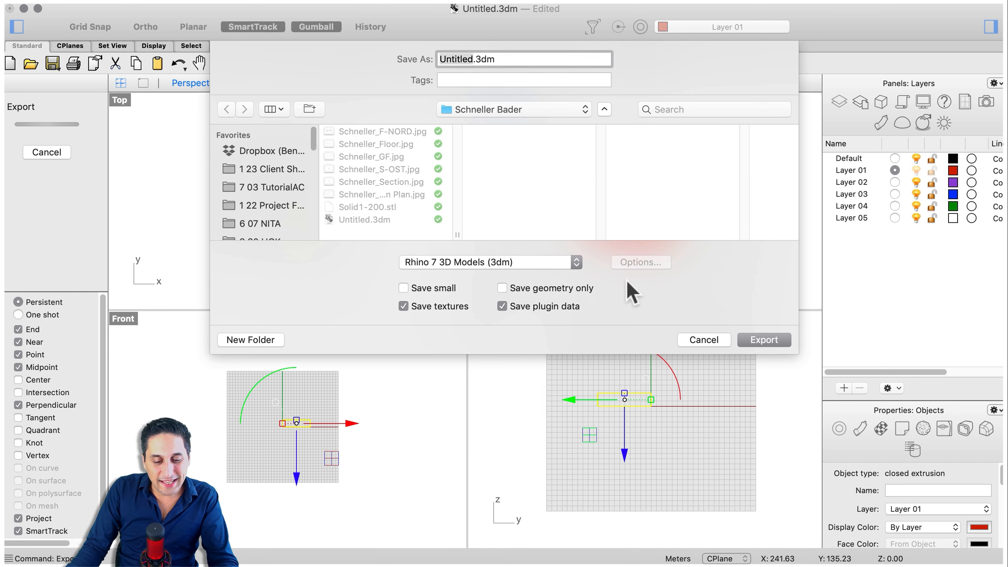
{"action": "left_click", "coordinate": [548, 265]}
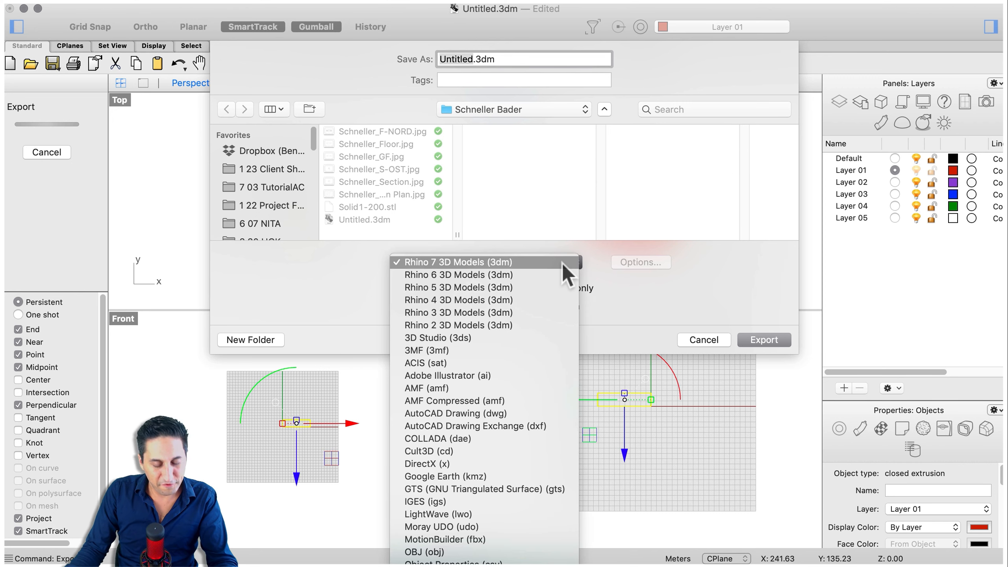
{"action": "scroll", "coordinate": [468, 397], "scroll_direction": "down", "scroll_amount": 5}
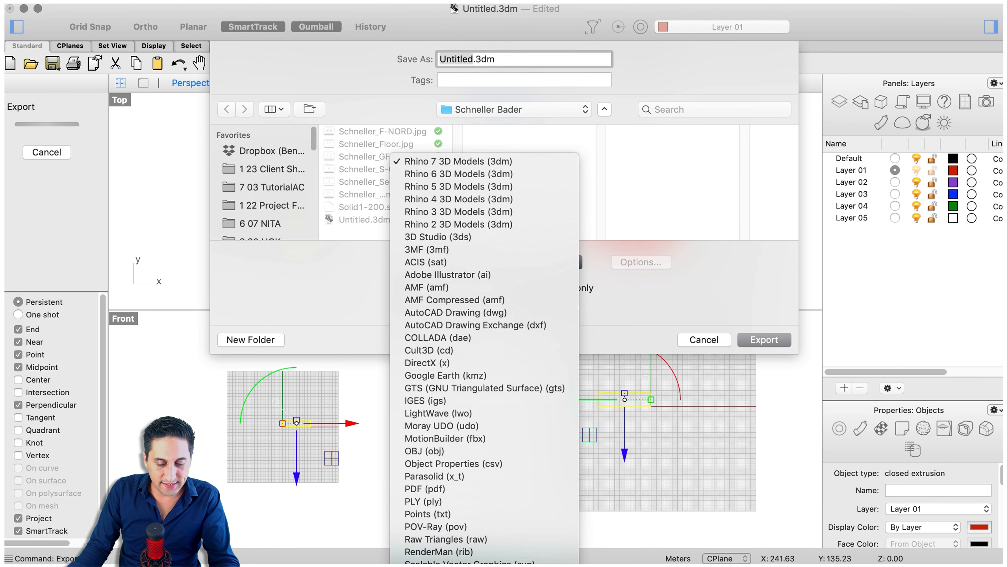
{"action": "scroll", "coordinate": [455, 392], "scroll_direction": "down", "scroll_amount": 3}
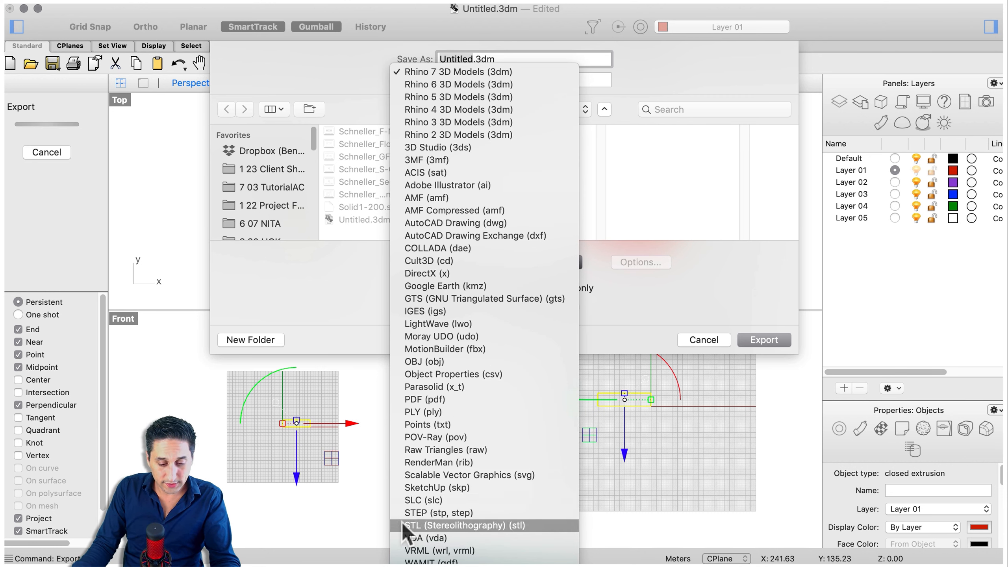
{"action": "left_click", "coordinate": [501, 525]}
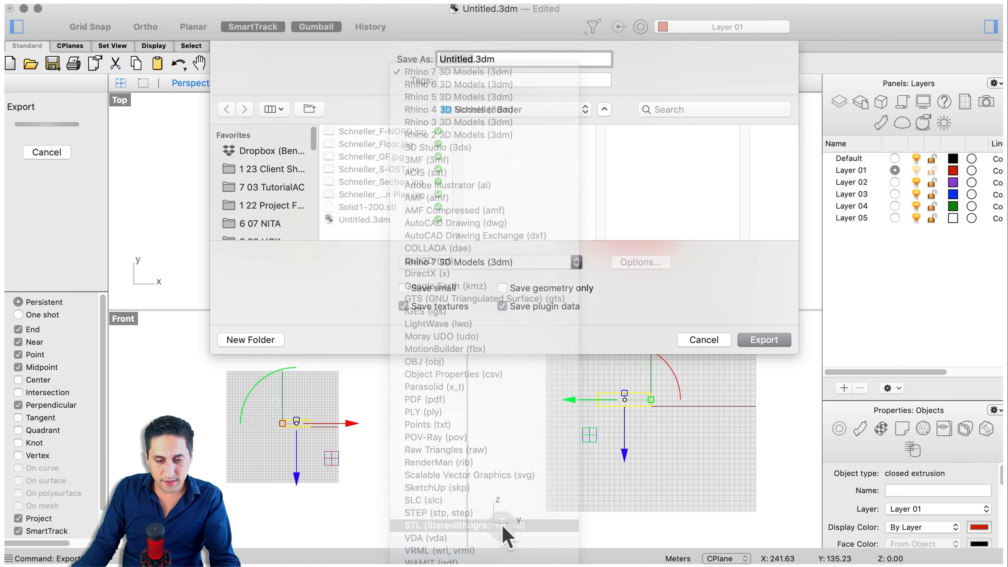
Export the box as Untitled.stl, accepting the STL mesh options, and deselect it
{"action": "left_click", "coordinate": [765, 338]}
{"action": "left_click", "coordinate": [486, 397]}
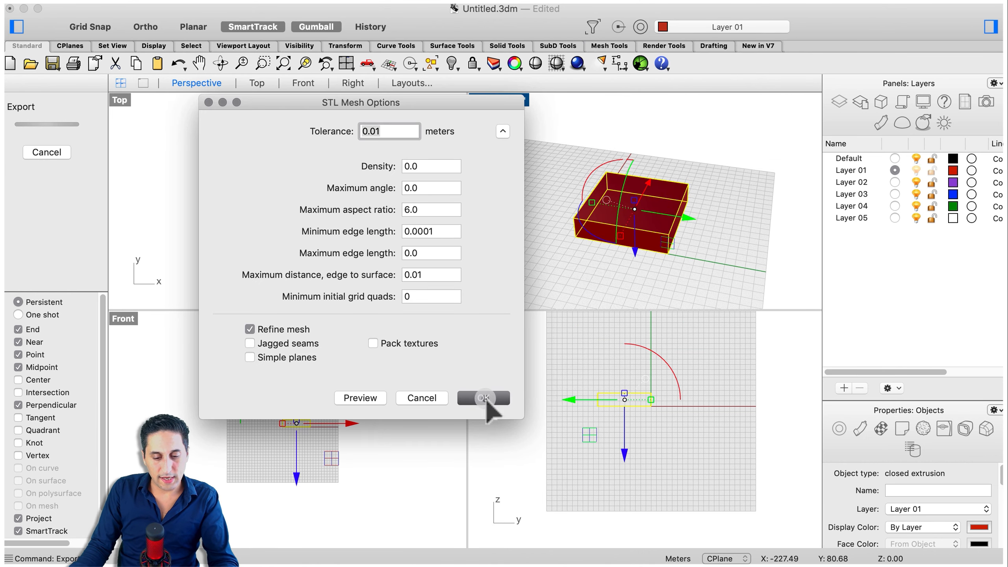
{"action": "left_click", "coordinate": [611, 244]}
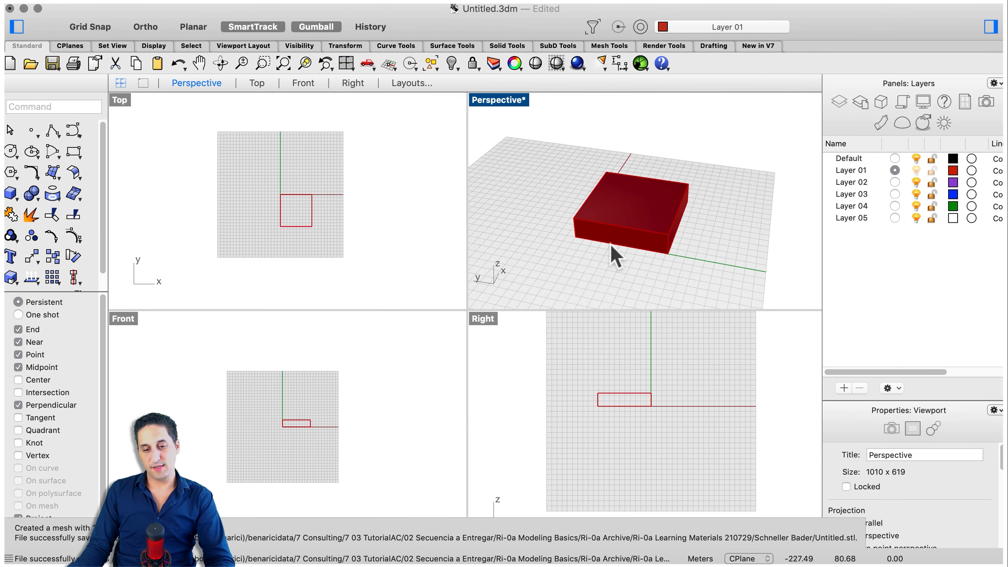